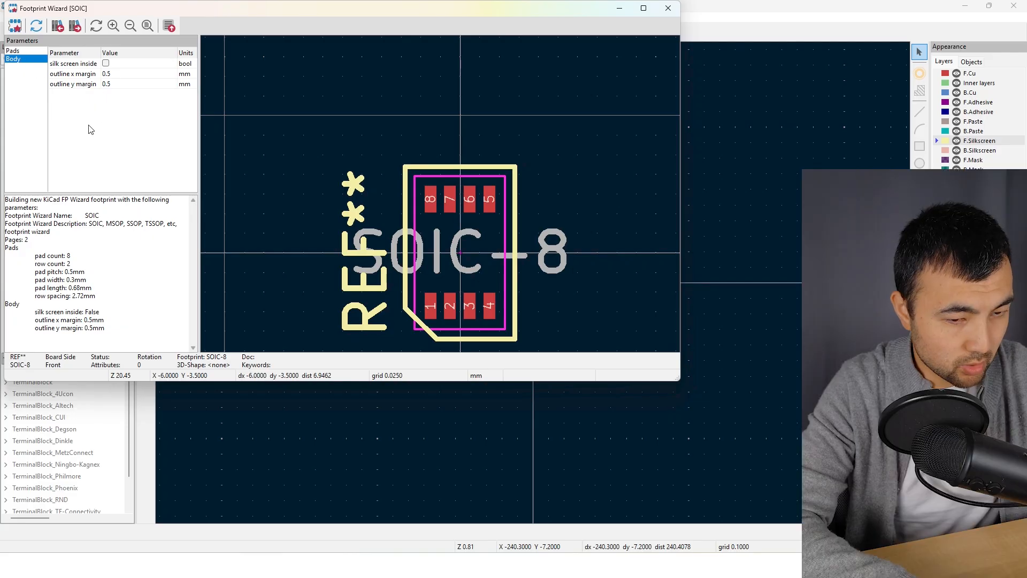
Export the eight-pad SOIC footprint from the wizard to the editor and save it in steppeschool_library
left_click(25, 52)
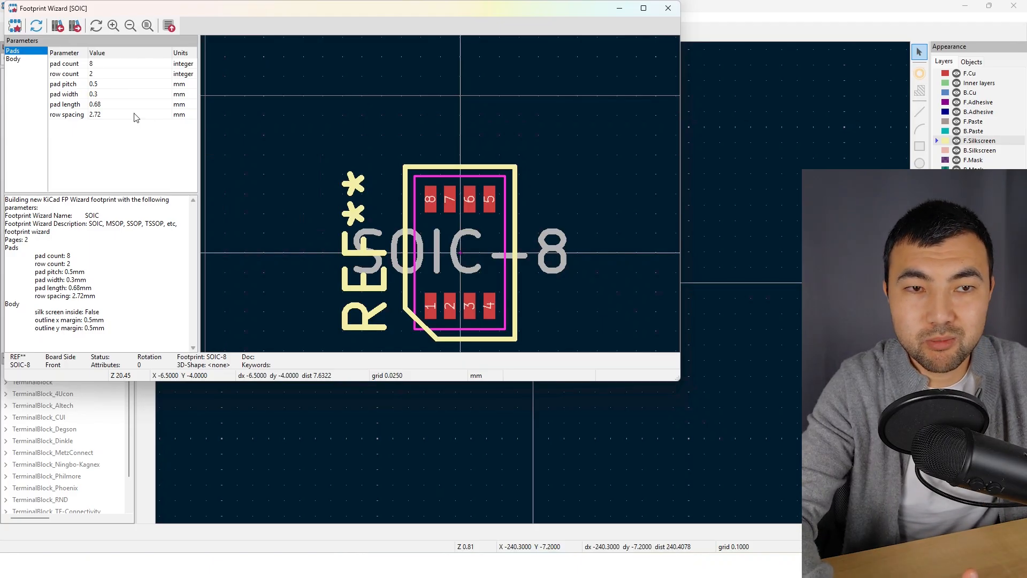
left_click(169, 27)
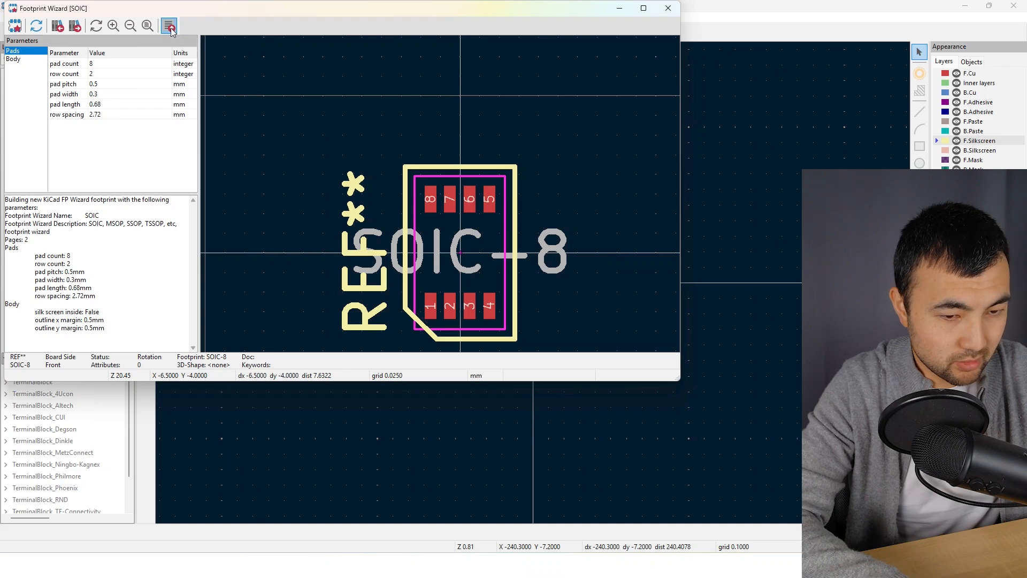
scroll(606, 290, "down", 3)
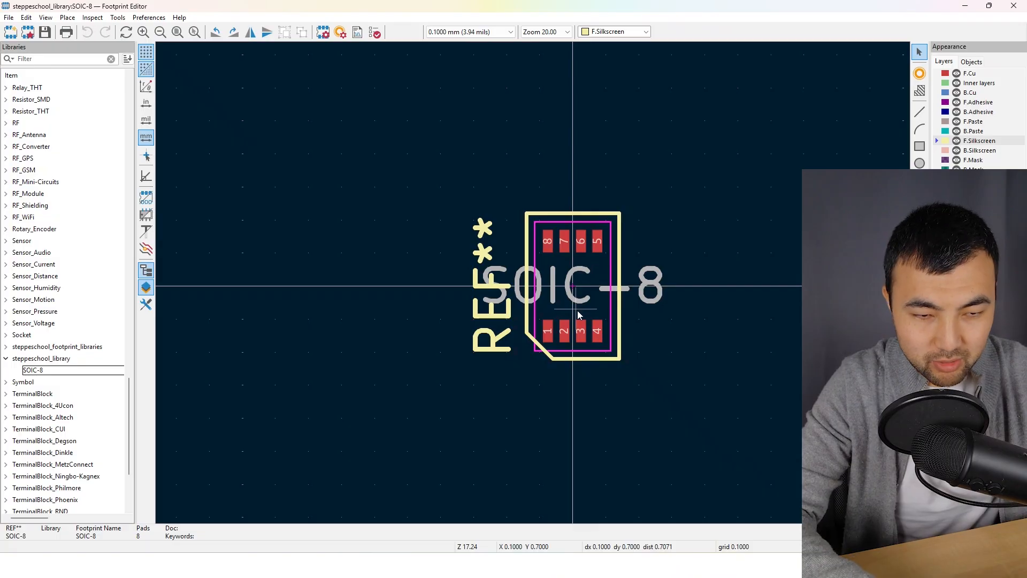
key("Return")
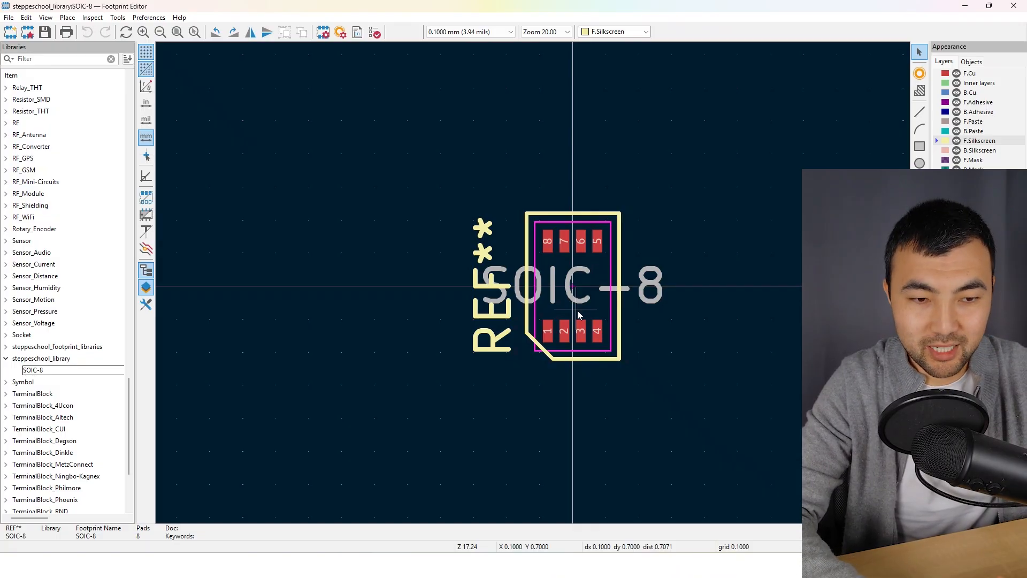
scroll(642, 374, "up", 3)
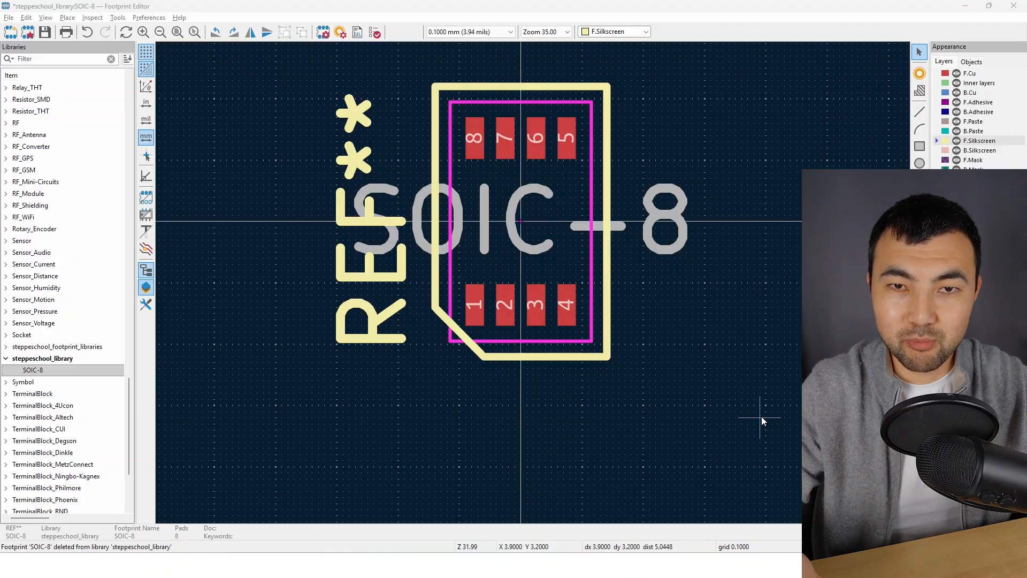
Open the properties of pad 3 in the SOIC-8 footprint
left_click(536, 302)
right_click(537, 304)
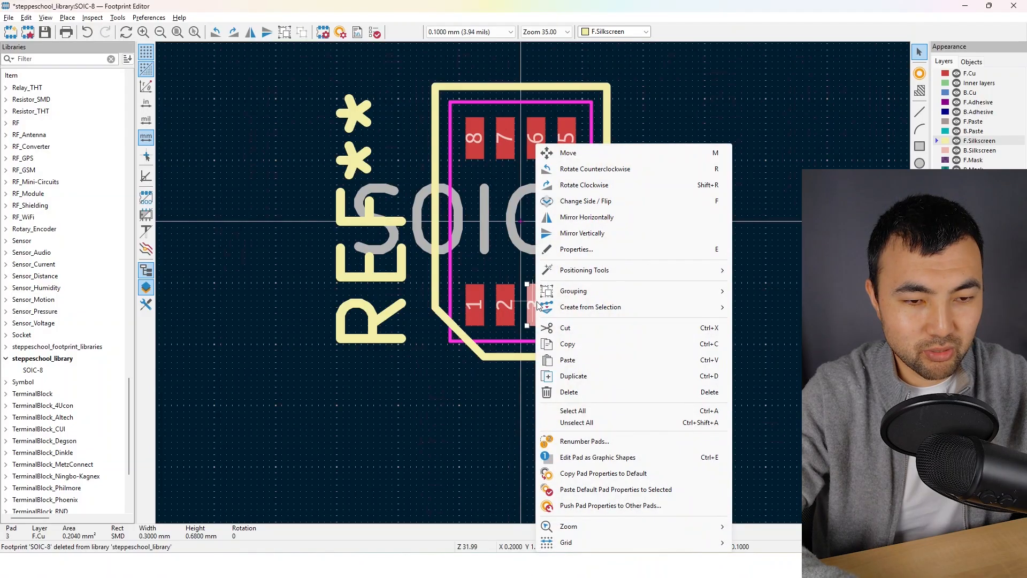
left_click(580, 249)
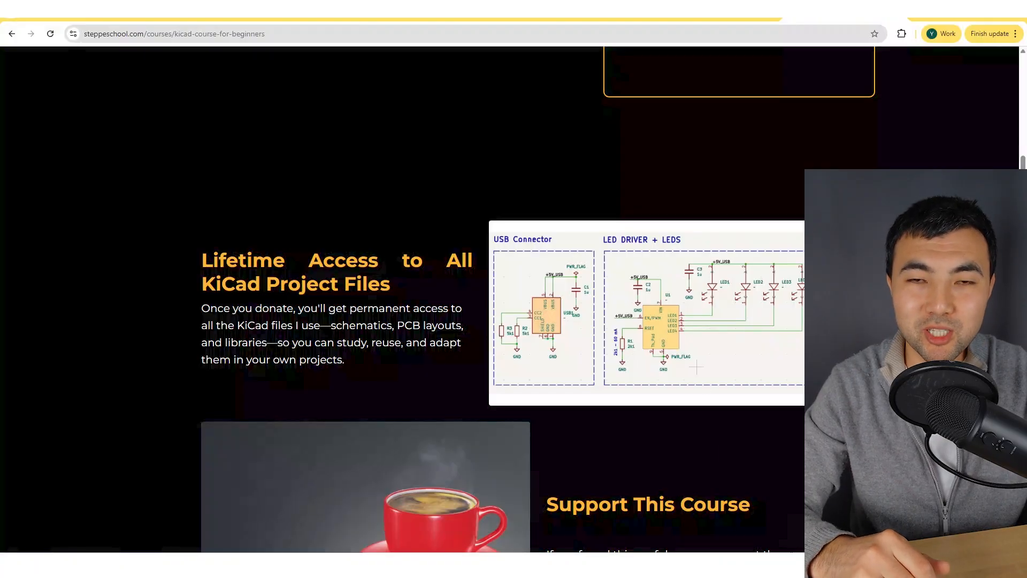
scroll(695, 350, "up", 8)
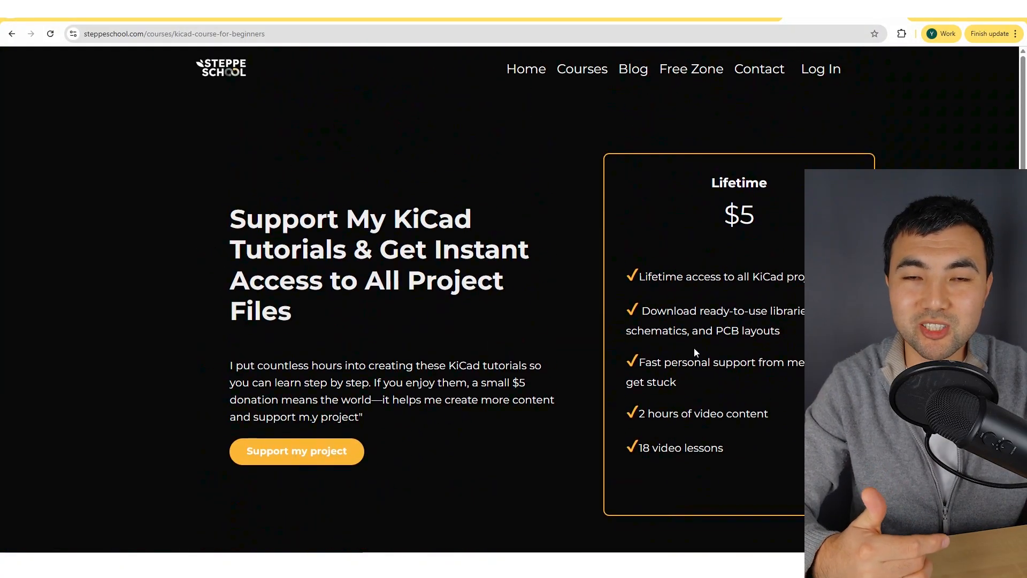
scroll(694, 352, "down", 10)
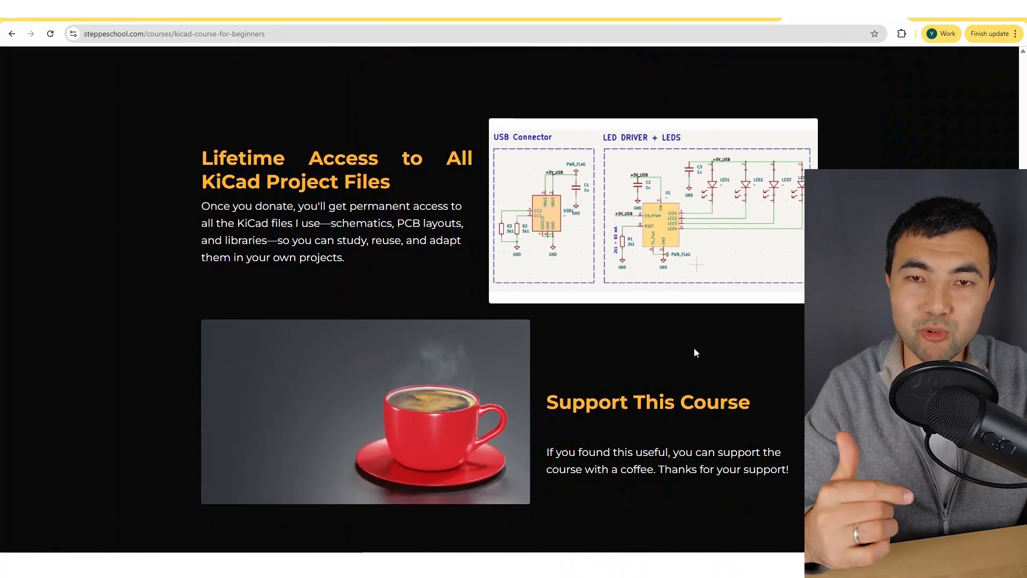
scroll(695, 353, "down", 7)
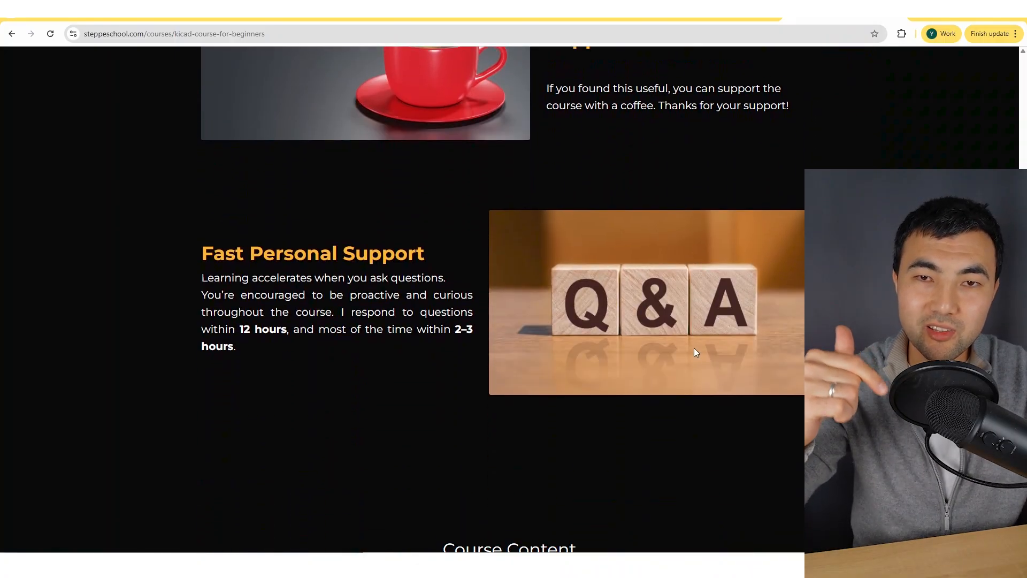
scroll(695, 352, "down", 6)
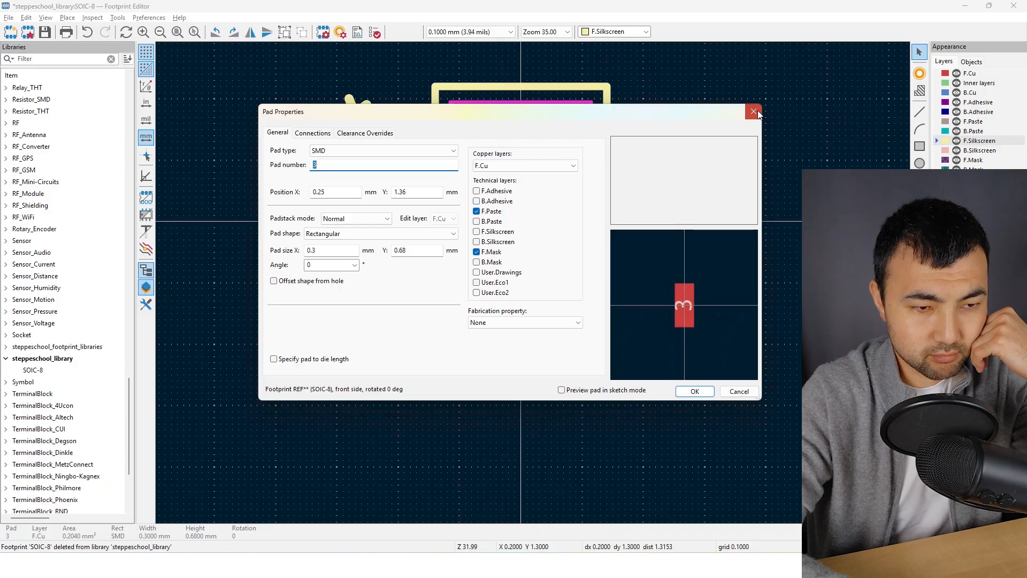
Close pad 3's properties and switch to the CAT4104-D datasheet to examine the centre pad in the recommended soldering footprint
left_click(754, 111)
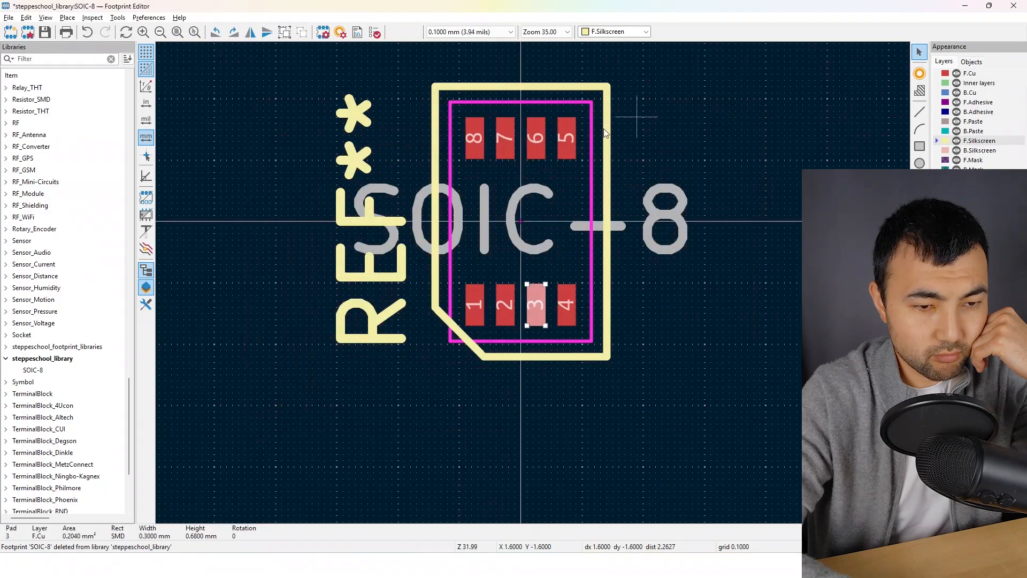
left_click(653, 343)
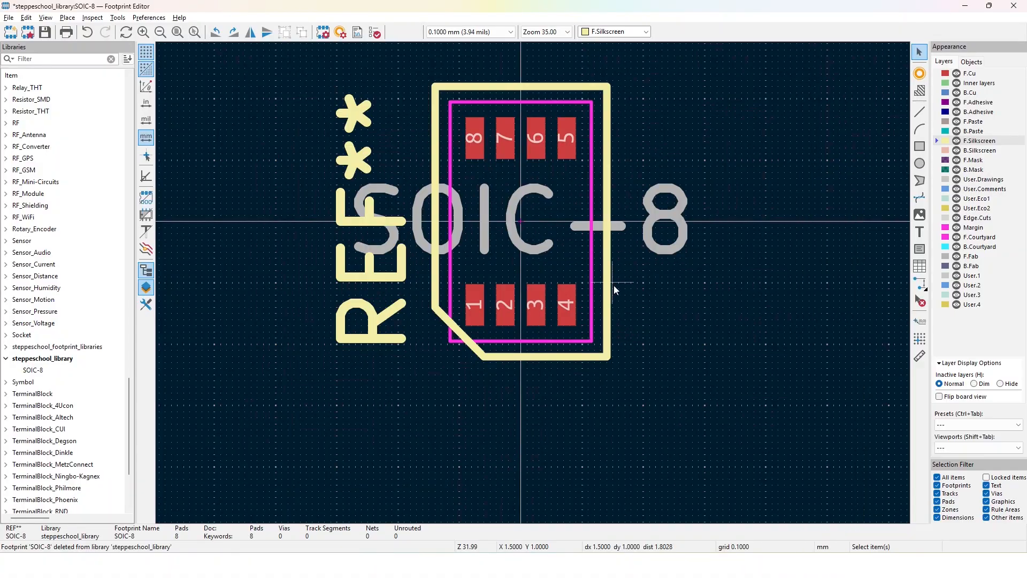
left_click(644, 565)
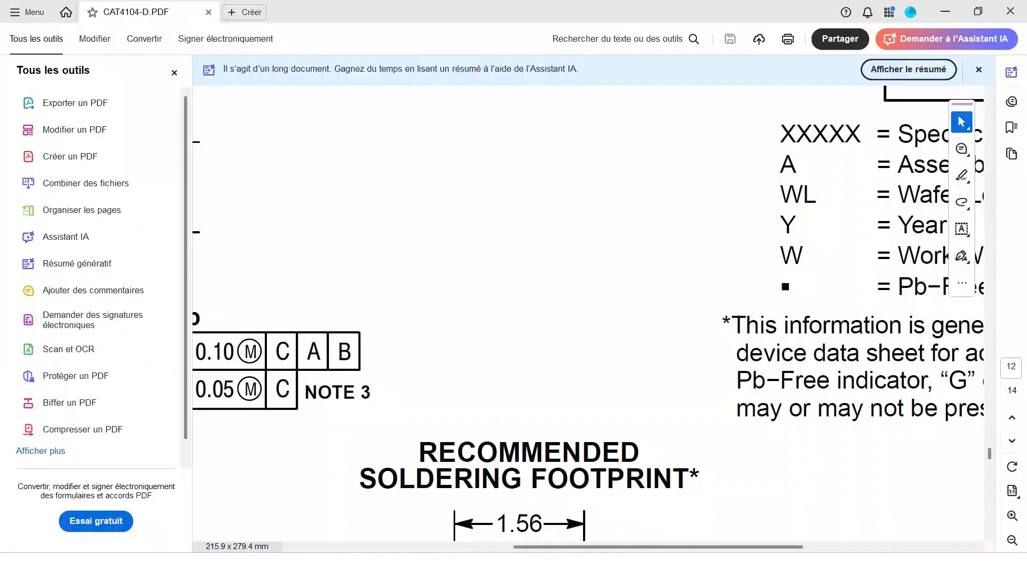
scroll(637, 375, "down", 5)
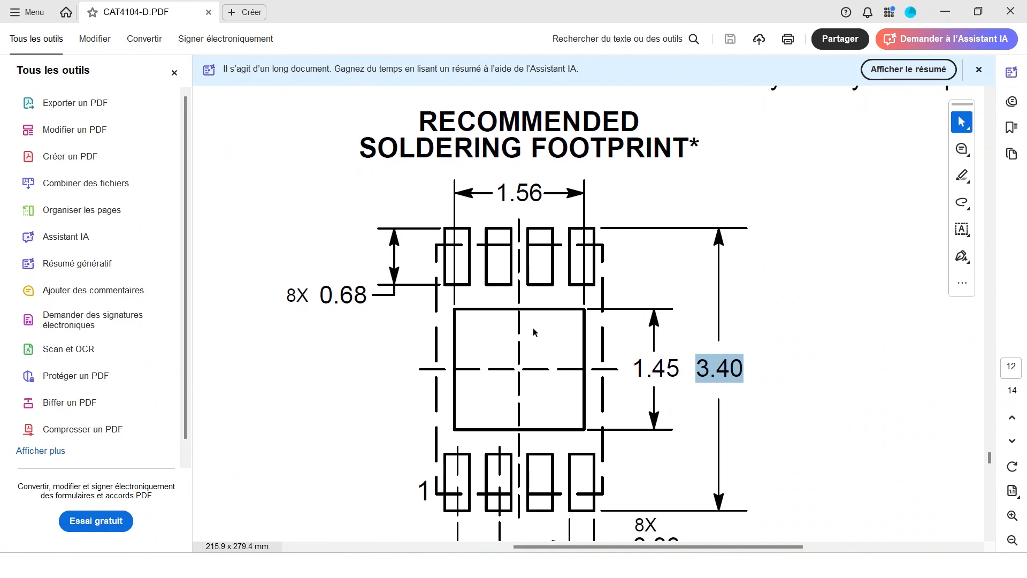
scroll(458, 315, "down", 1)
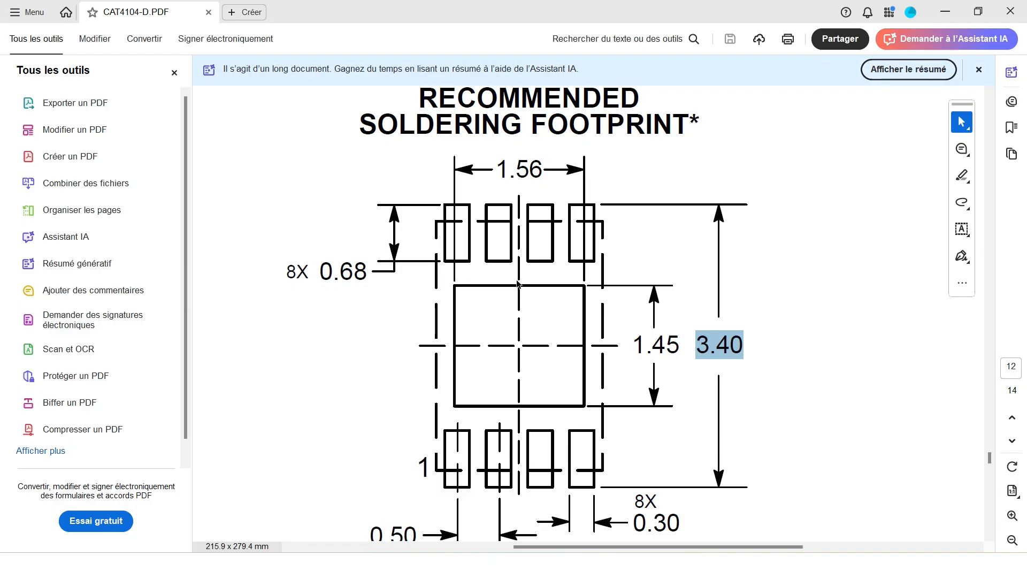
scroll(518, 283, "down", 1)
mouse_move(551, 565)
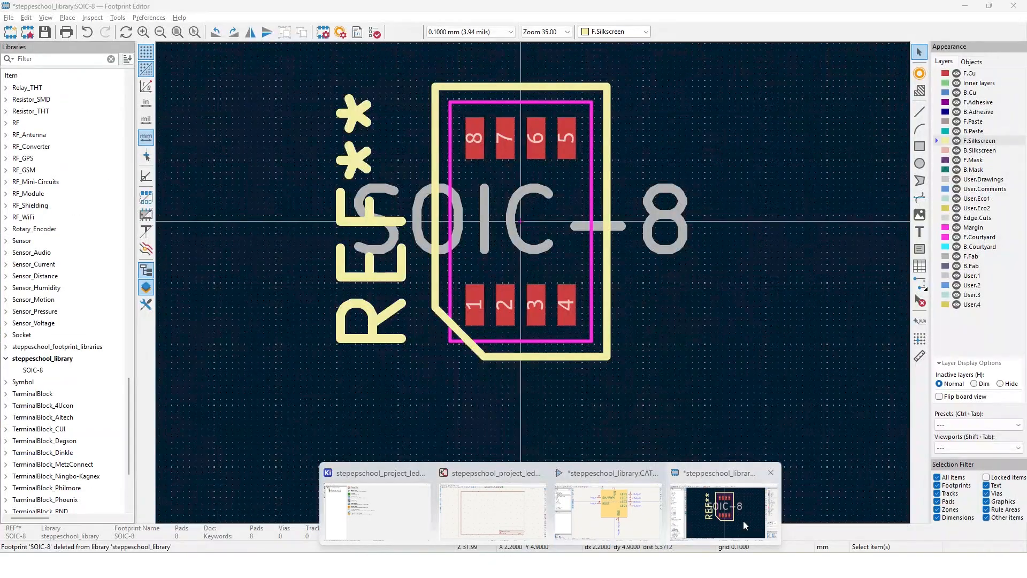
Switch back to the Footprint Editor and place pad 9 at the footprint's centre, between the two pad rows
left_click(743, 521)
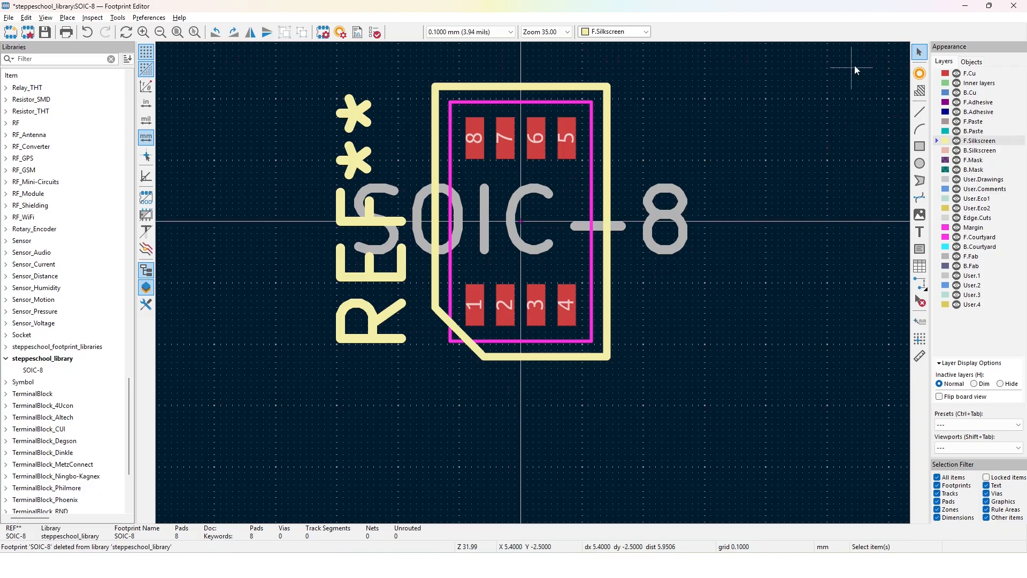
left_click(919, 74)
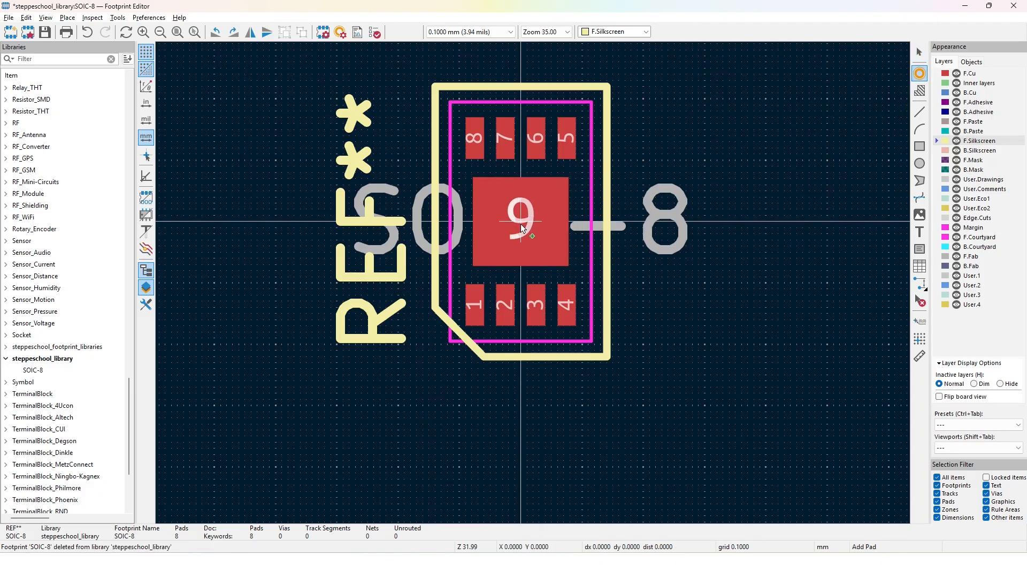
left_click(523, 228)
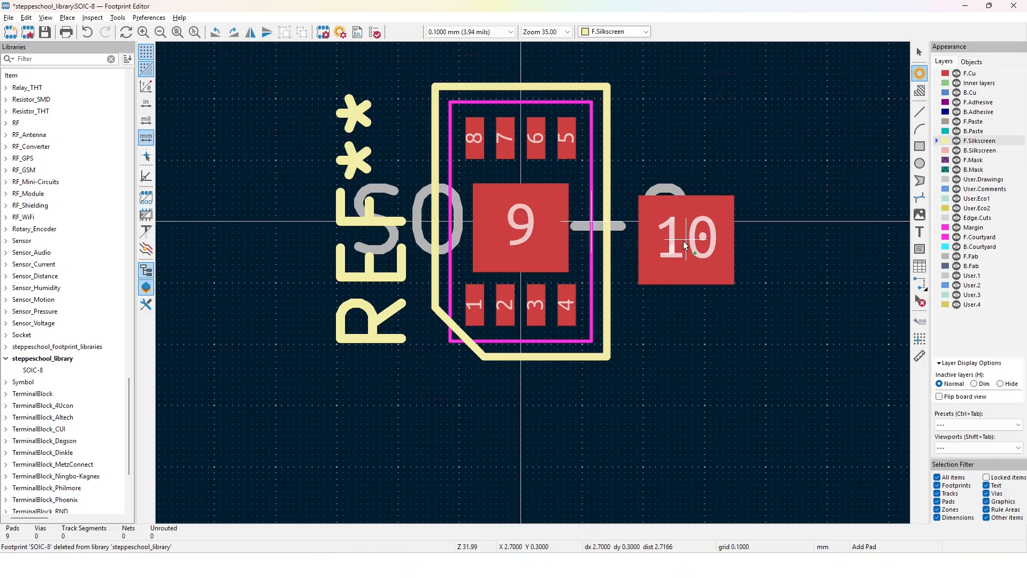
key("Escape")
Open pad 9's properties and check the centre pad's dimensions in the CAT4104-D datasheet, returning to the Footprint Editor
left_click(538, 239)
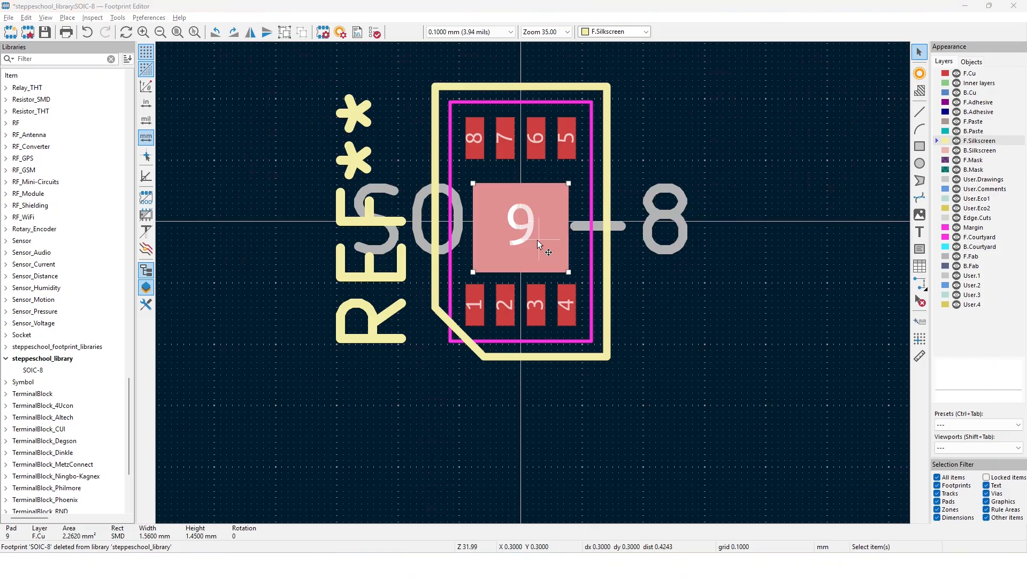
double_click(538, 240)
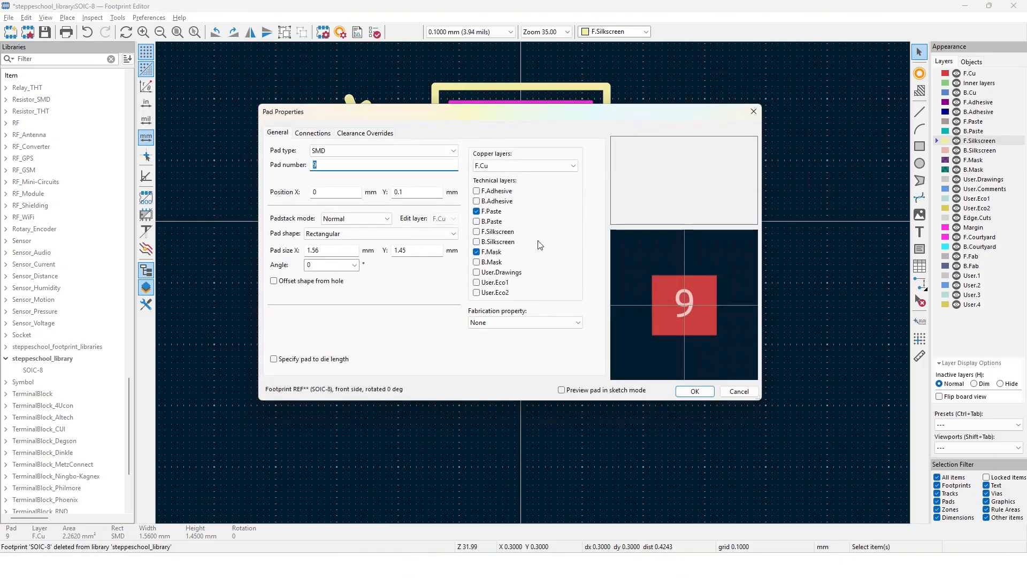
left_click(322, 256)
key("alt+Tab")
scroll(532, 395, "down", 1)
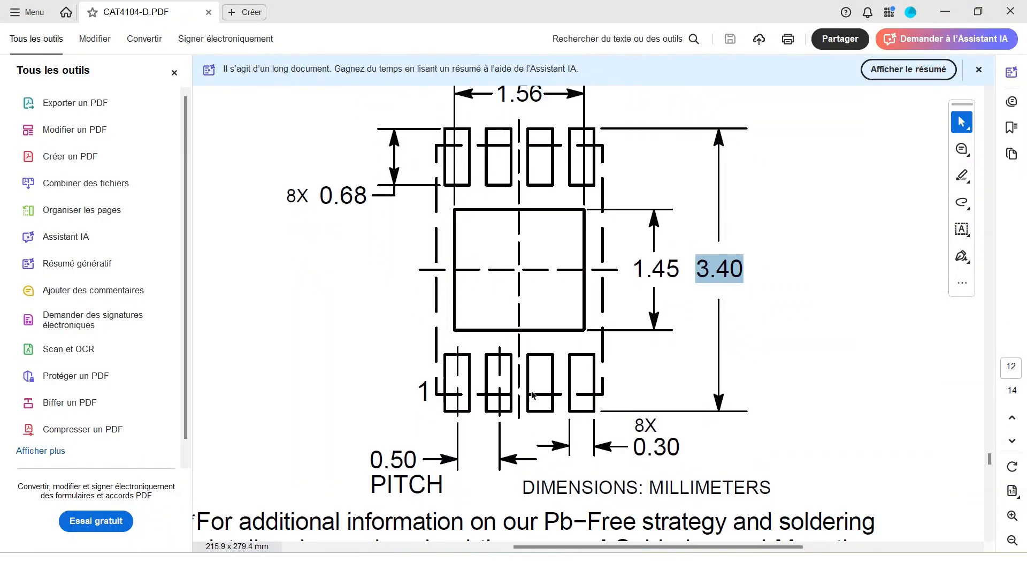
scroll(533, 395, "up", 3)
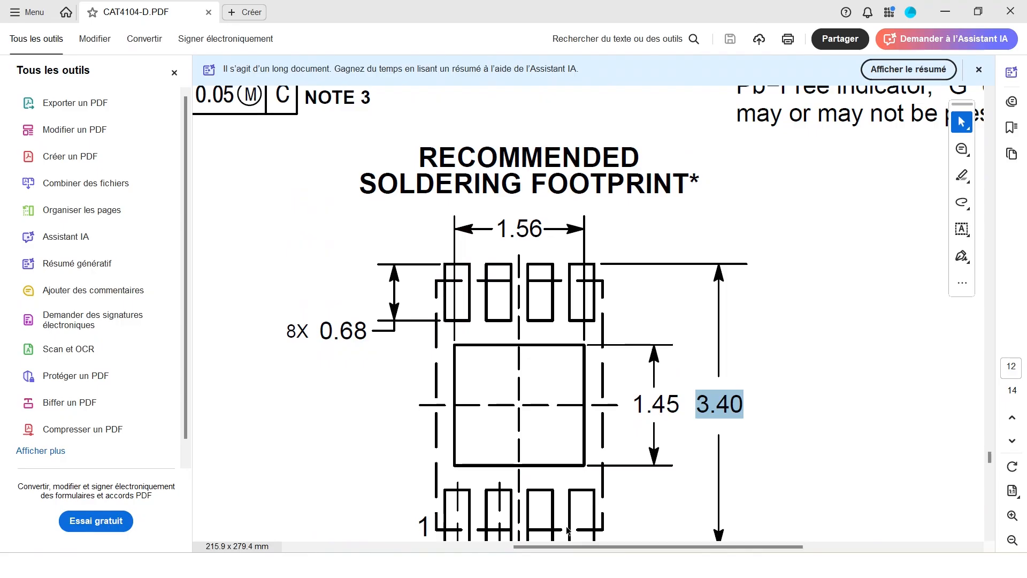
mouse_move(667, 496)
left_click(725, 511)
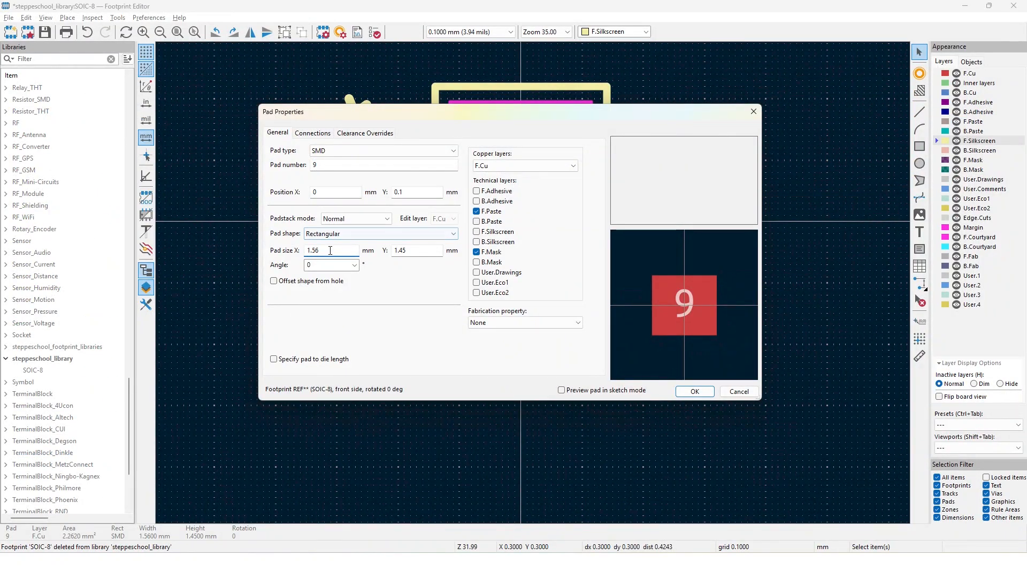
Set pad 9's size to 1.56 mm in X and 1.45 mm in Y, and save the footprint
key("BackSpace")
key("BackSpace")
key("BackSpace")
key("BackSpace")
type("1")
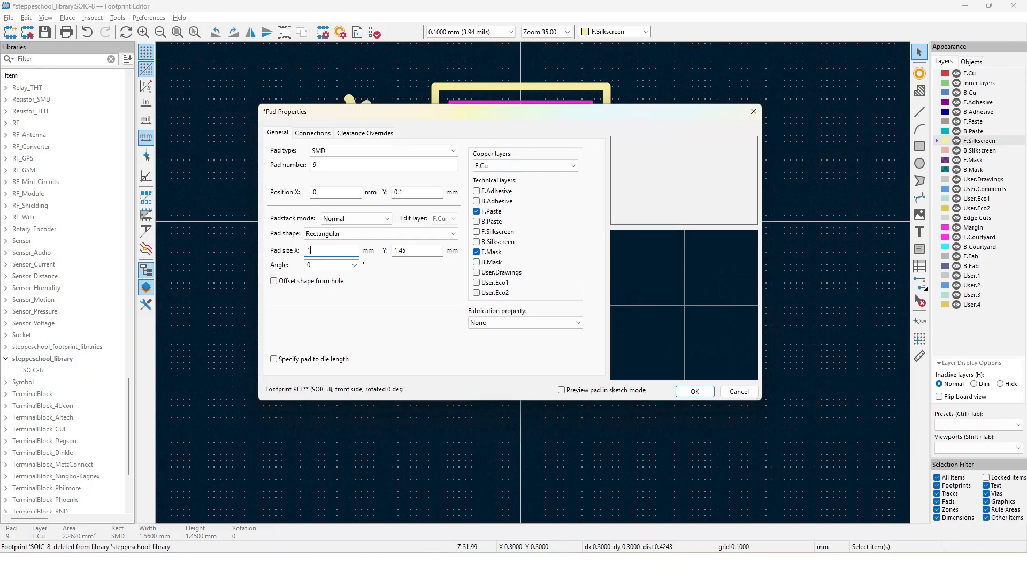
type(".56")
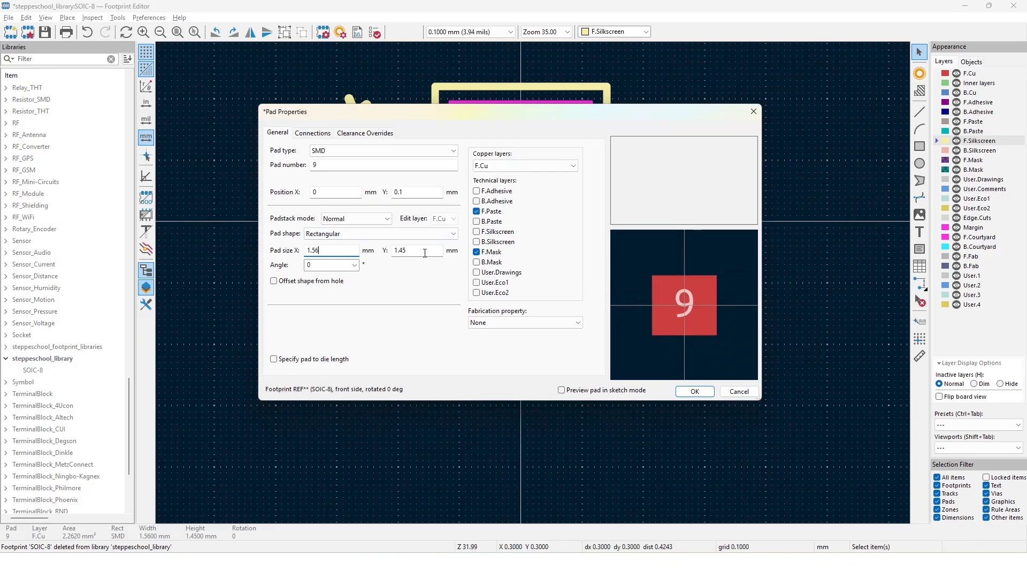
left_click(425, 253)
key("BackSpace")
key("BackSpace")
key("BackSpace")
key("BackSpace")
type("1.")
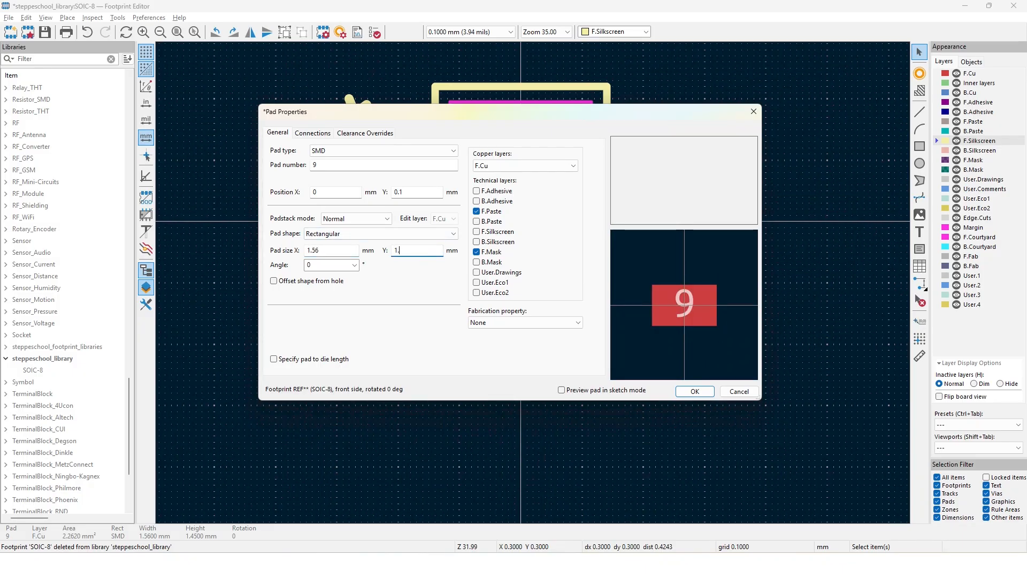
type("45")
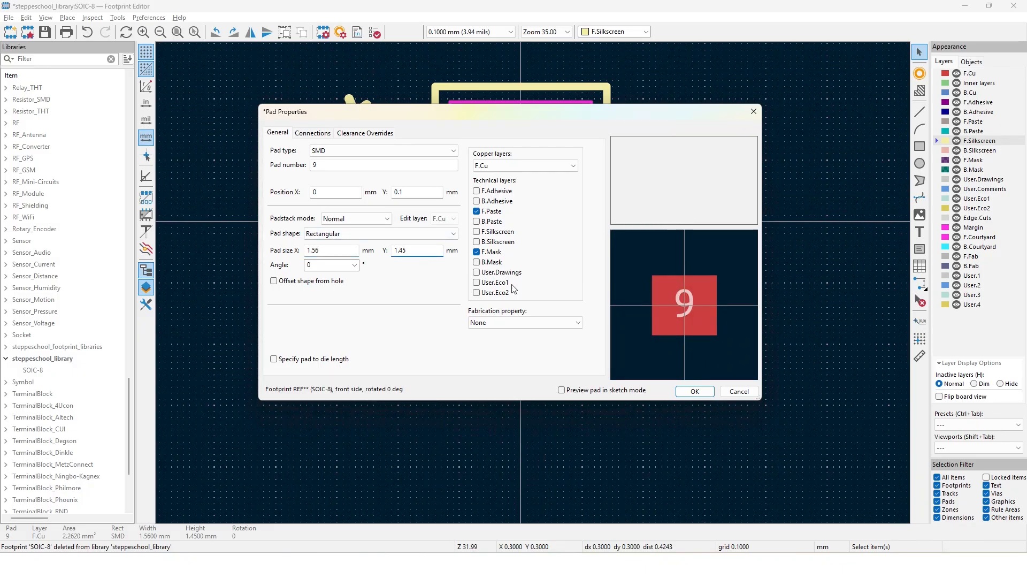
left_click(699, 391)
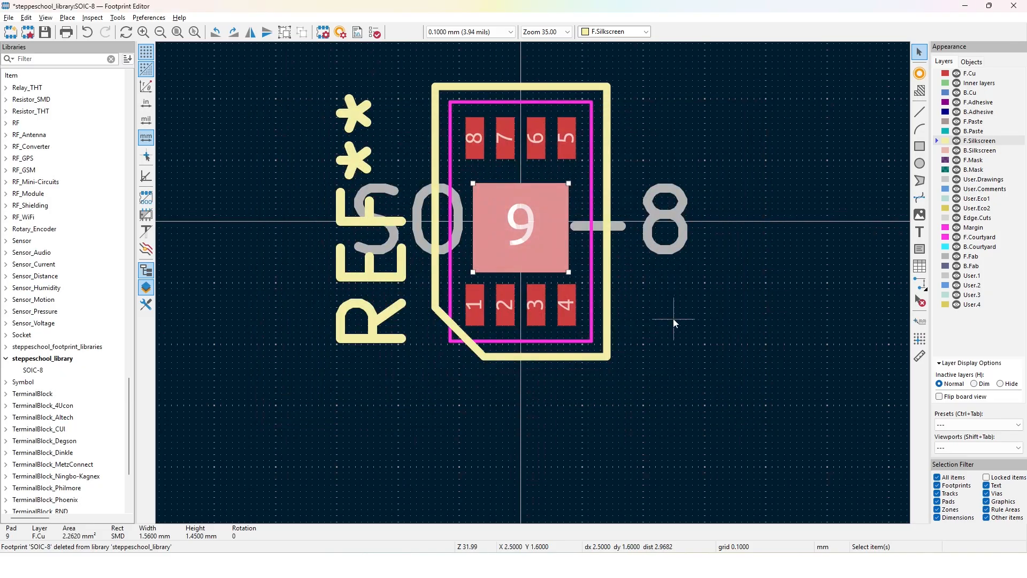
key("ctrl+s")
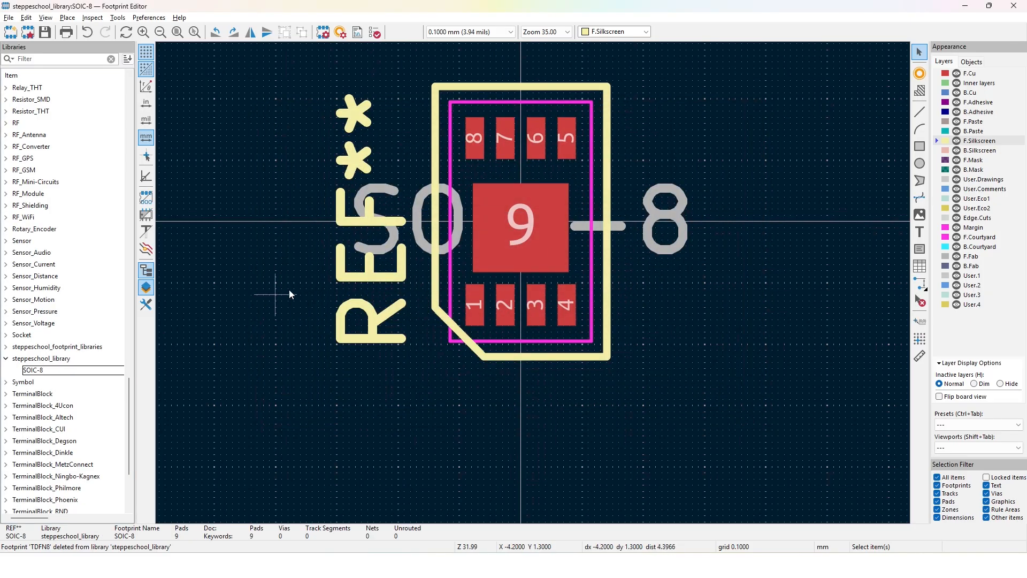
Rename the SOIC-8 footprint in steppeschool_library to TDFN8 and save it
right_click(42, 373)
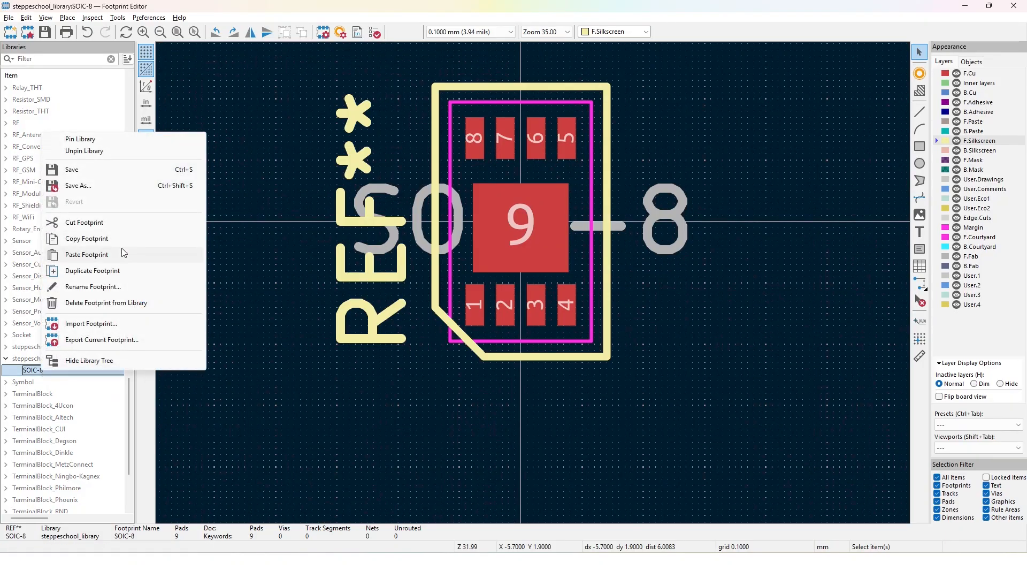
left_click(92, 287)
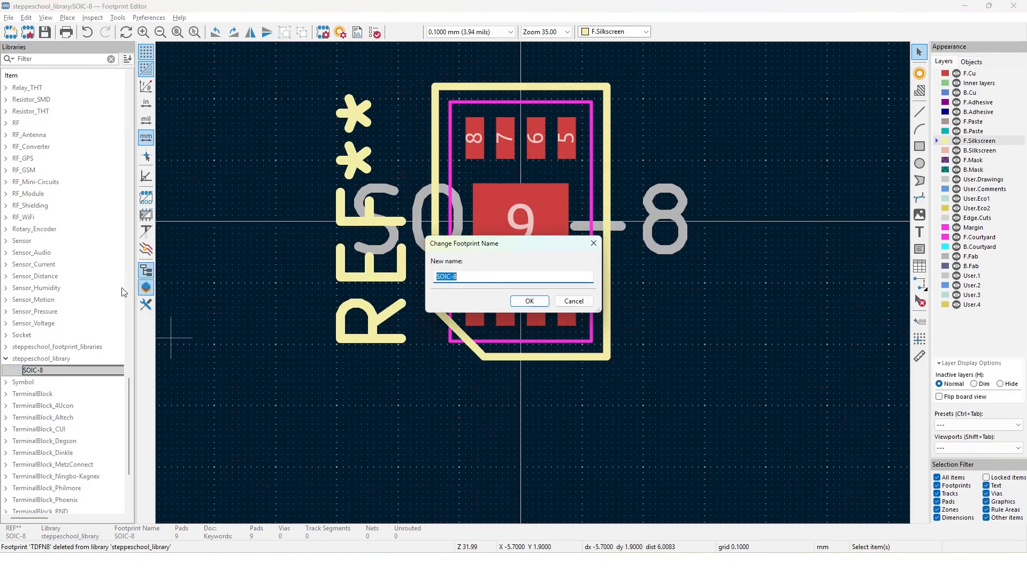
type("TDFN8")
key("Return")
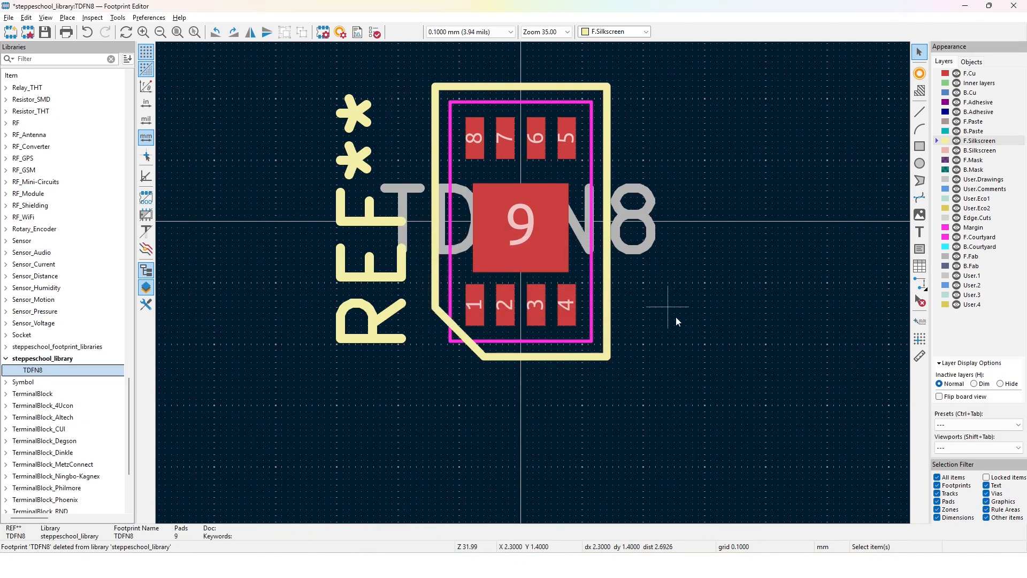
key("ctrl+s")
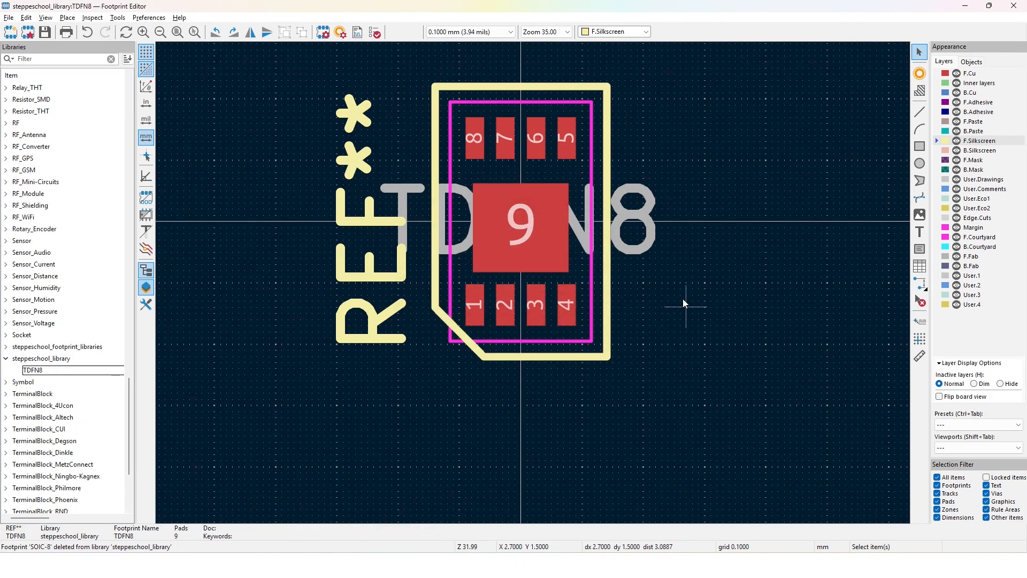
scroll(534, 288, "down", 3)
scroll(534, 288, "down", 2)
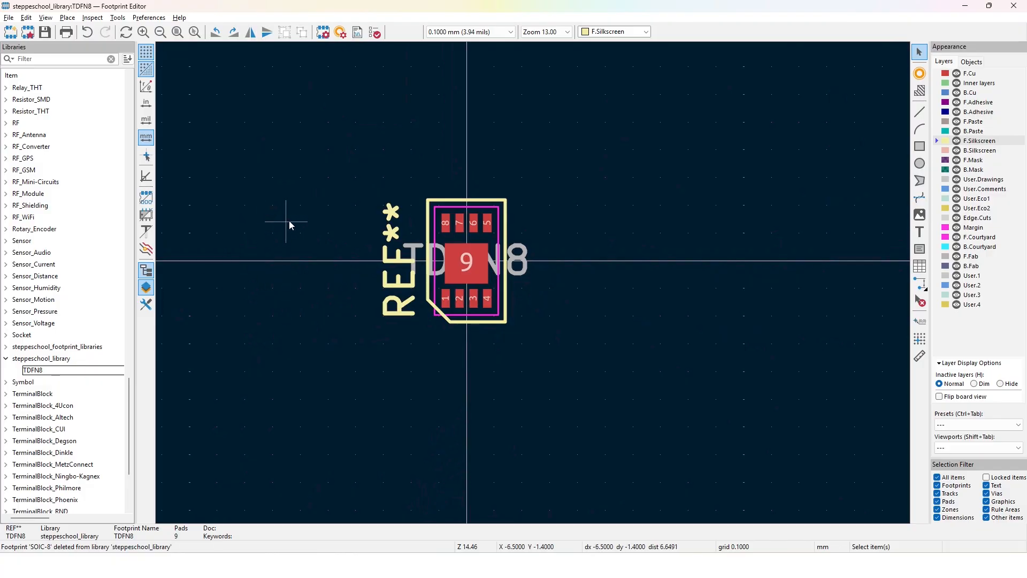
scroll(346, 232, "up", 2)
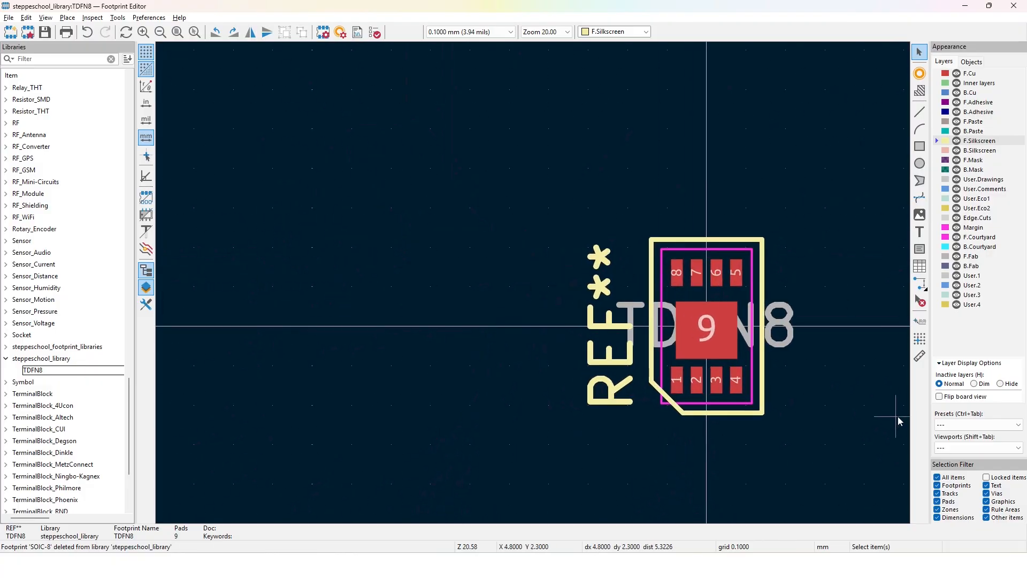
scroll(899, 417, "down", 1)
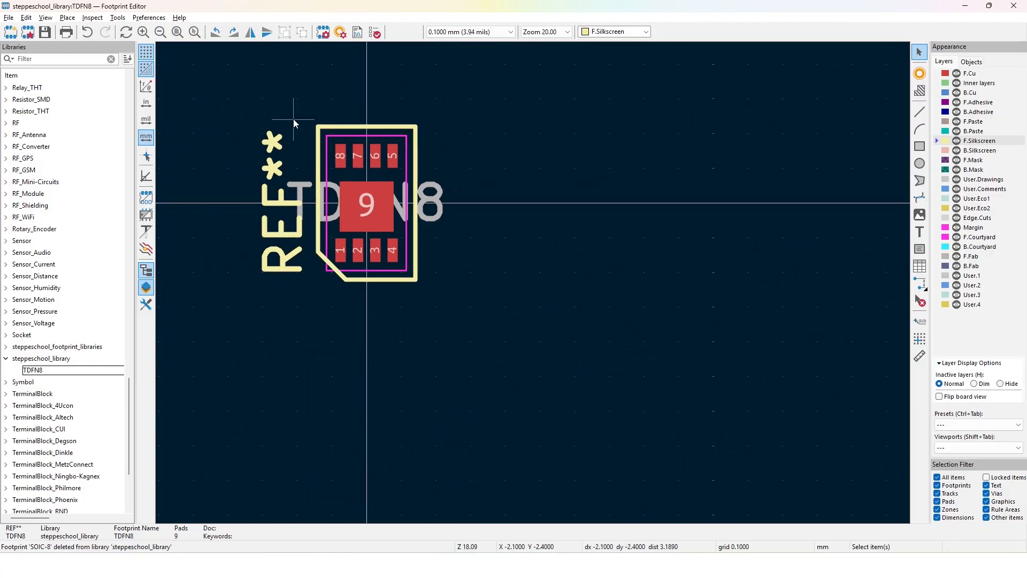
scroll(293, 119, "down", 1)
scroll(534, 284, "down", 1)
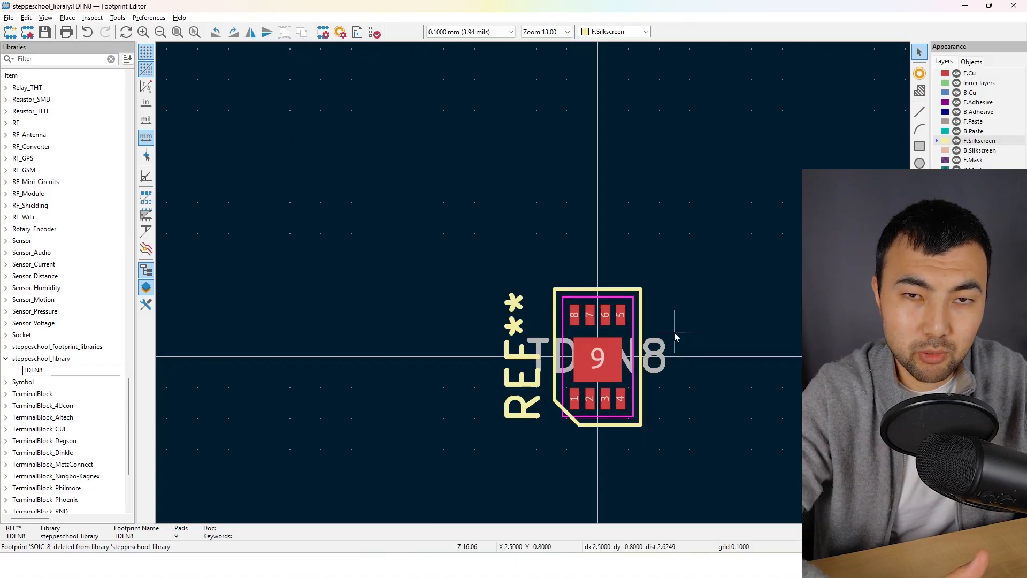
Switch to the browser and open DigiKey's EDA/CAD models page for the CAT4104VP2-GT3
key("alt+Tab")
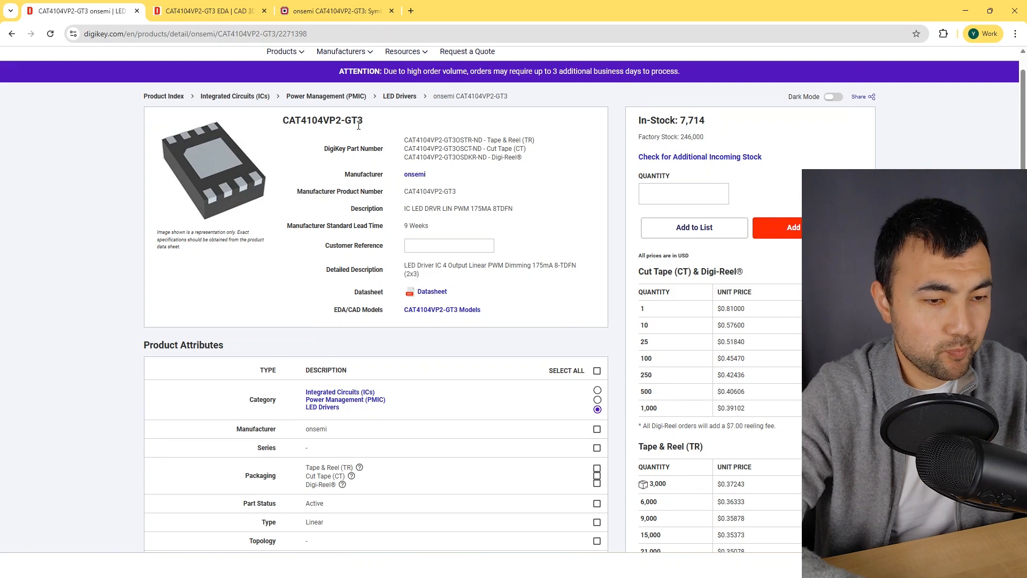
right_click(295, 122)
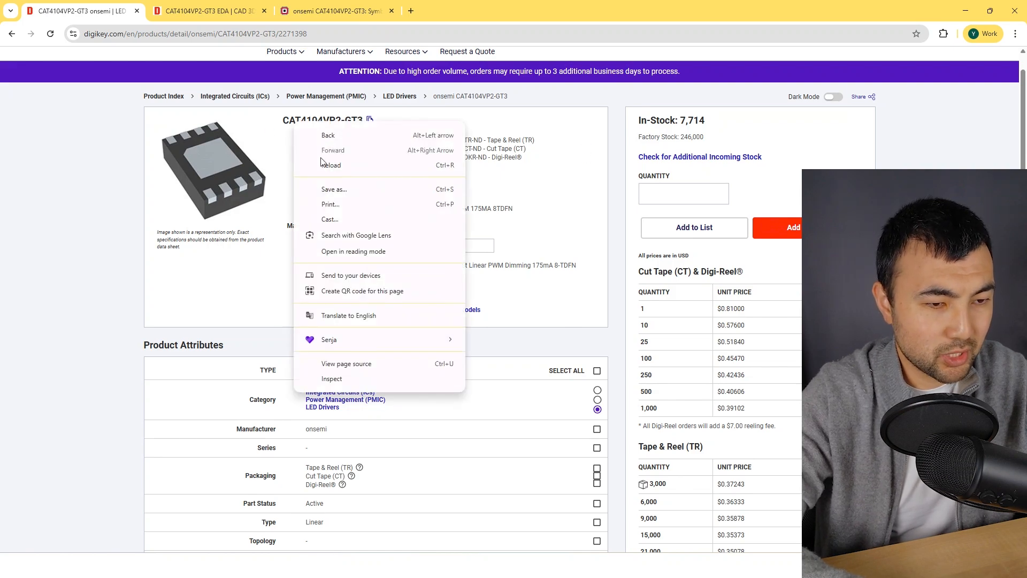
left_click(603, 241)
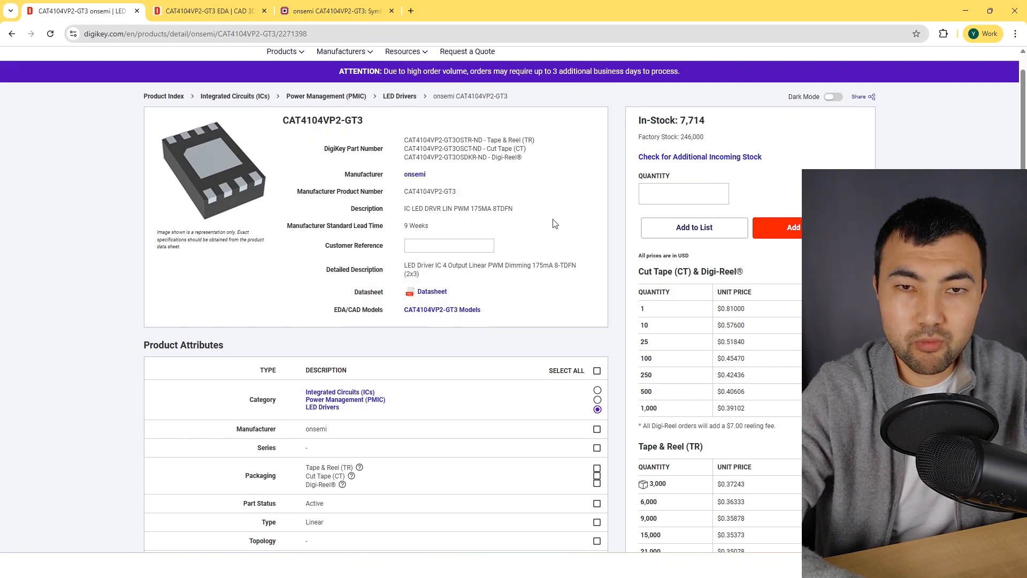
scroll(554, 224, "down", 1)
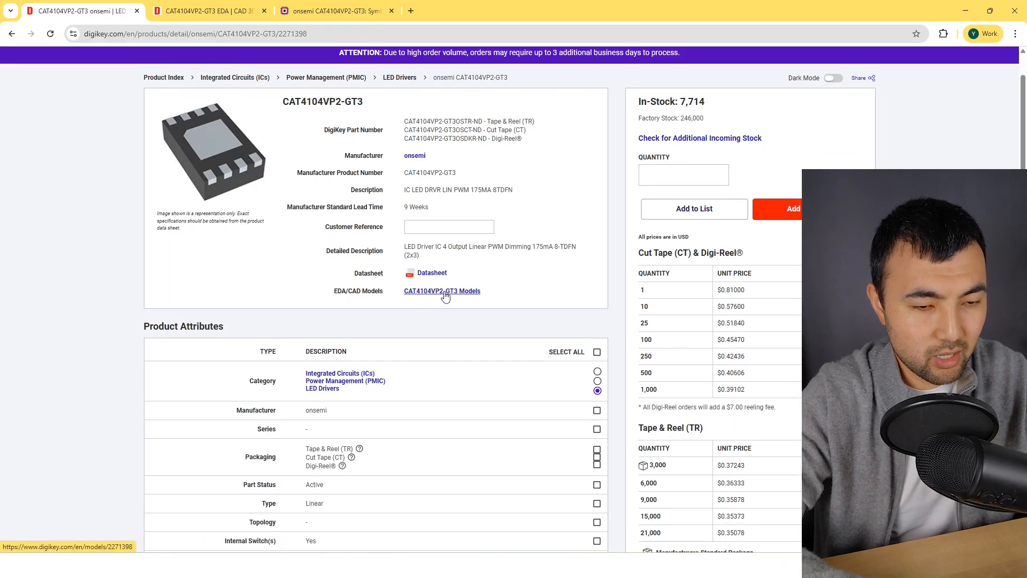
left_click(444, 292)
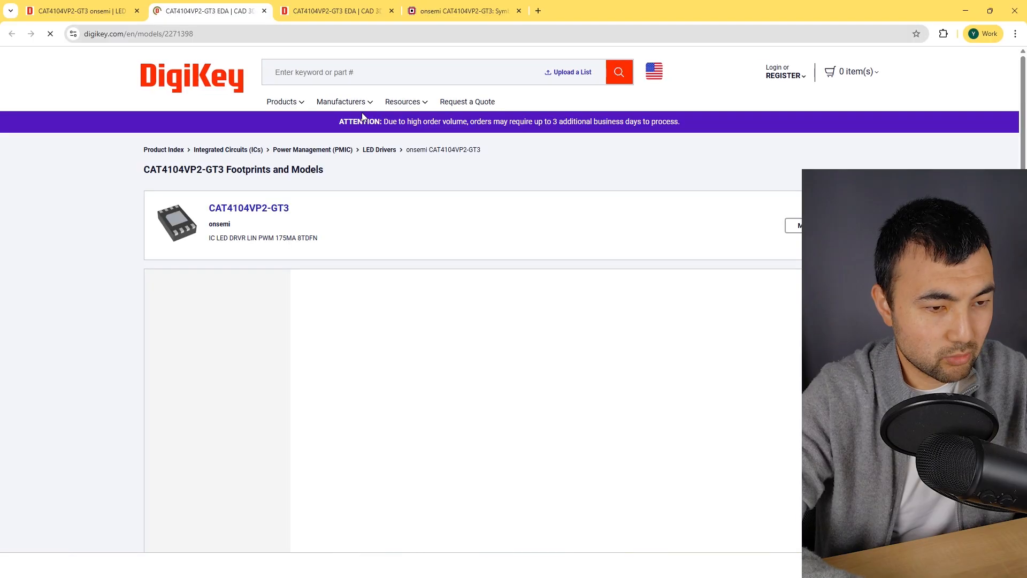
scroll(362, 115, "down", 2)
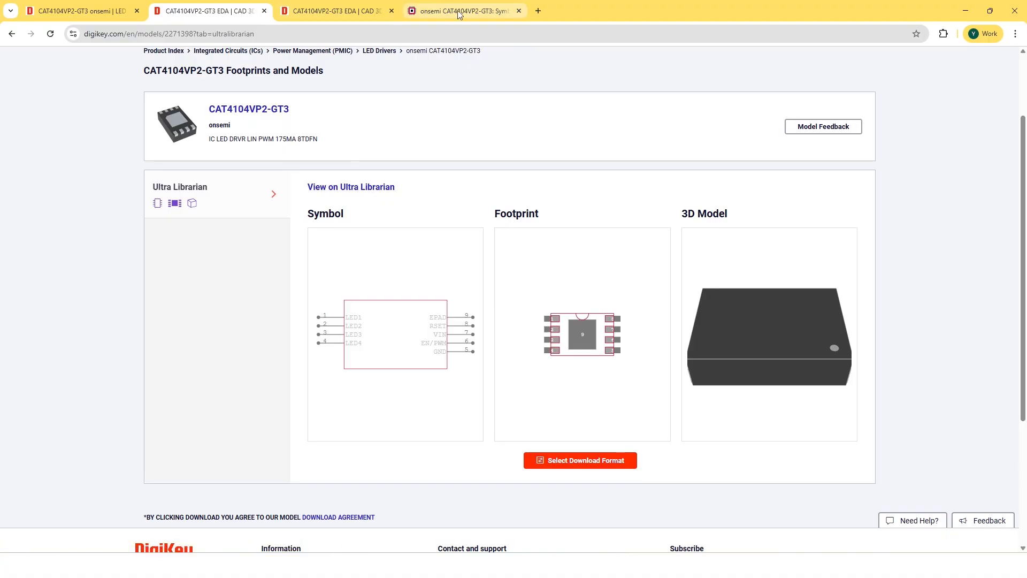
Review the CAT4104VP2-GT3 model previews on DigiKey and examine the TDFN8_2X3_ONS footprint preview on Ultra Librarian
left_click(364, 6)
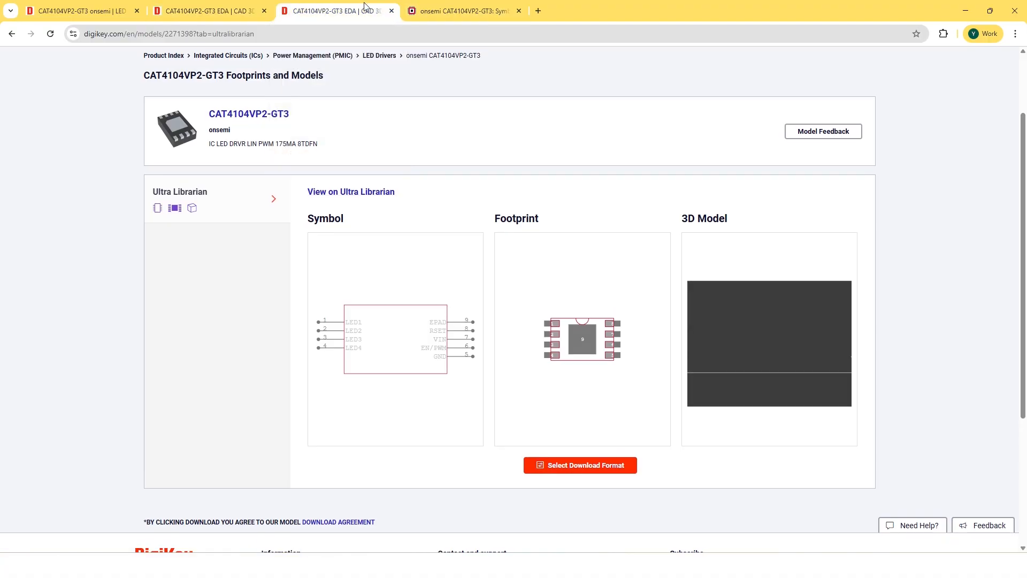
scroll(516, 278, "up", 2)
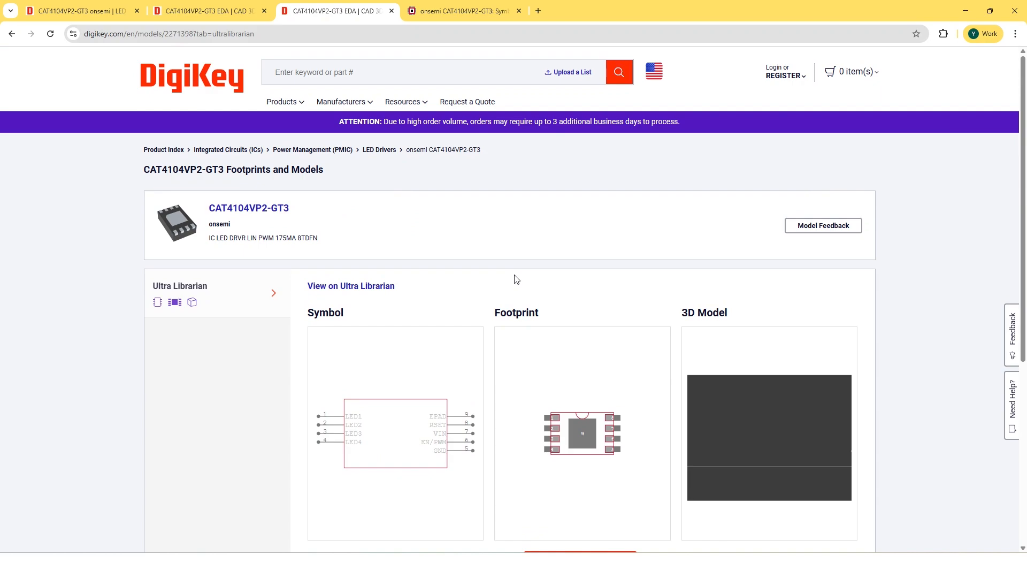
left_click(443, 6)
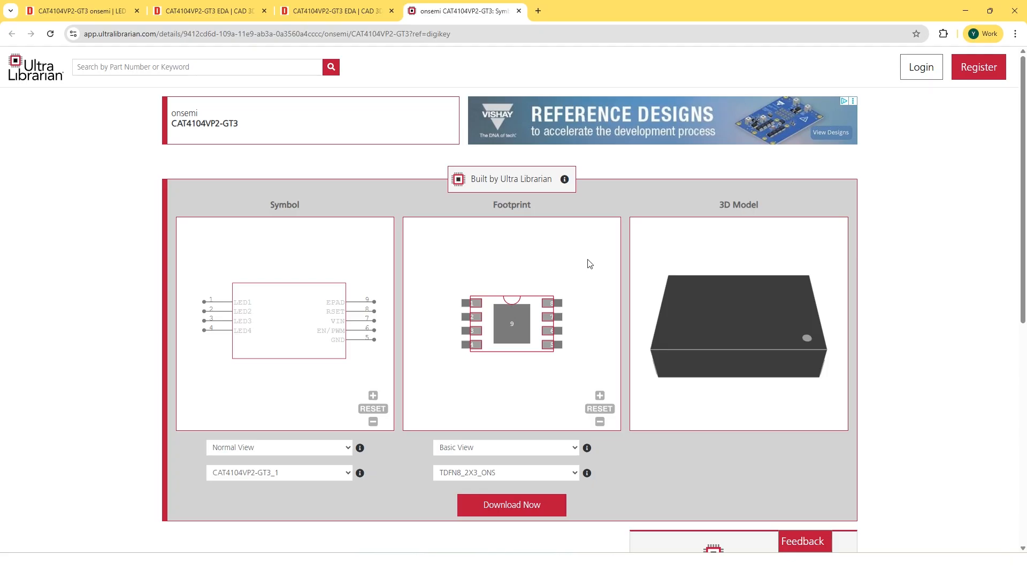
scroll(588, 259, "down", 5)
scroll(587, 259, "up", 9)
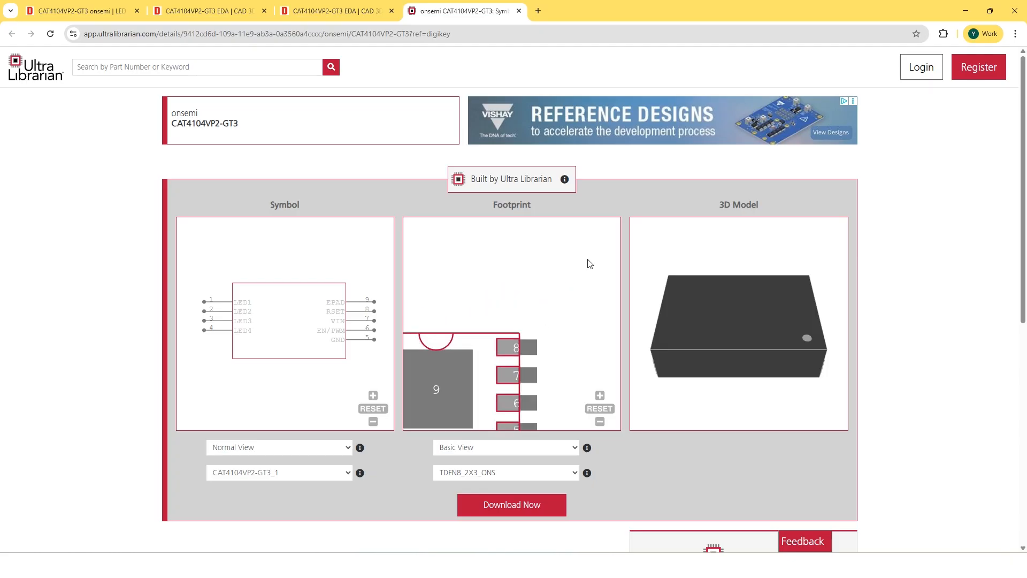
scroll(587, 260, "down", 5)
scroll(589, 263, "down", 3)
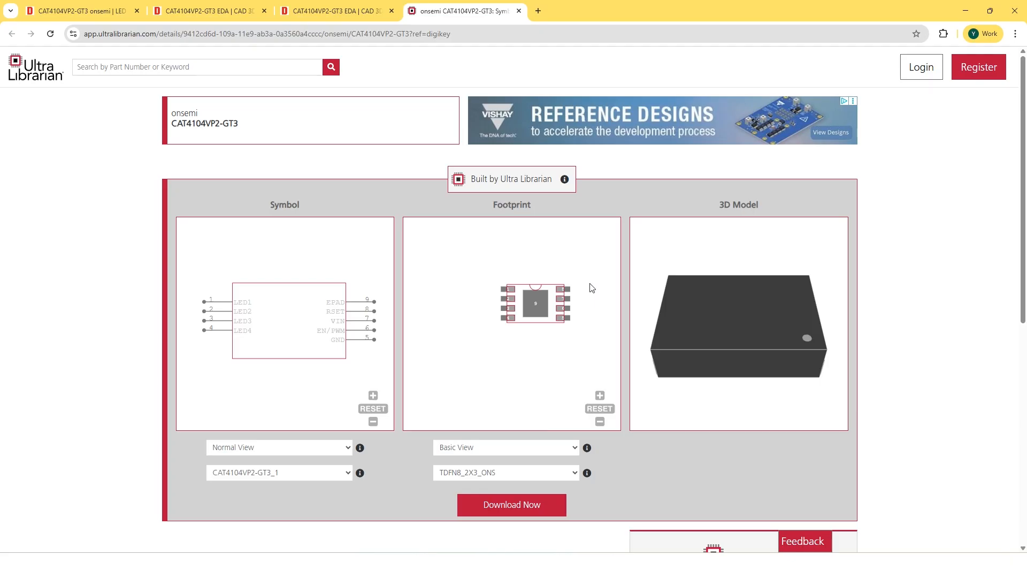
scroll(592, 288, "up", 3)
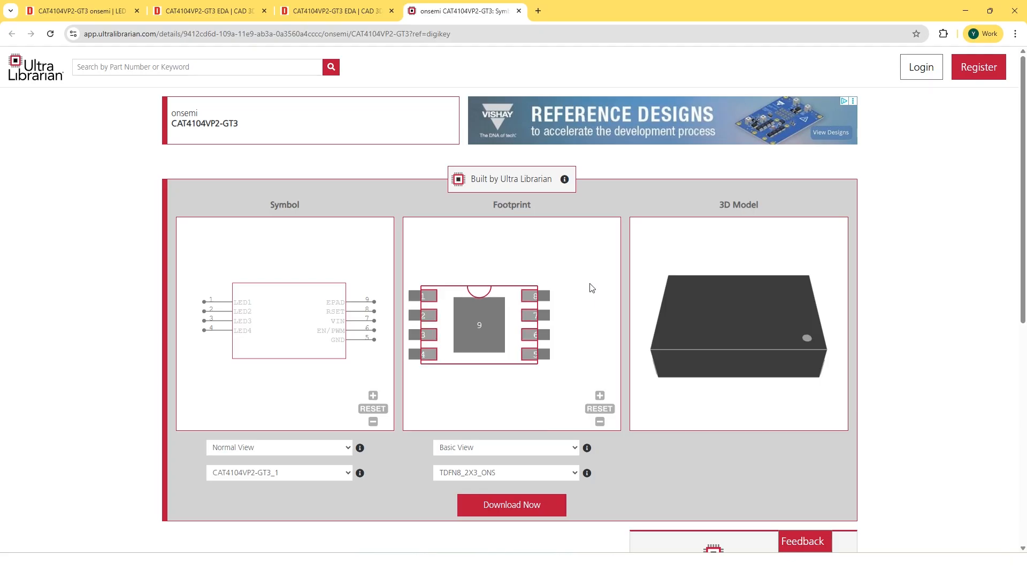
Open Ultra Librarian's CAD download formats, expand the 3D CAD Model options, and return to the DigiKey models page
left_click(501, 510)
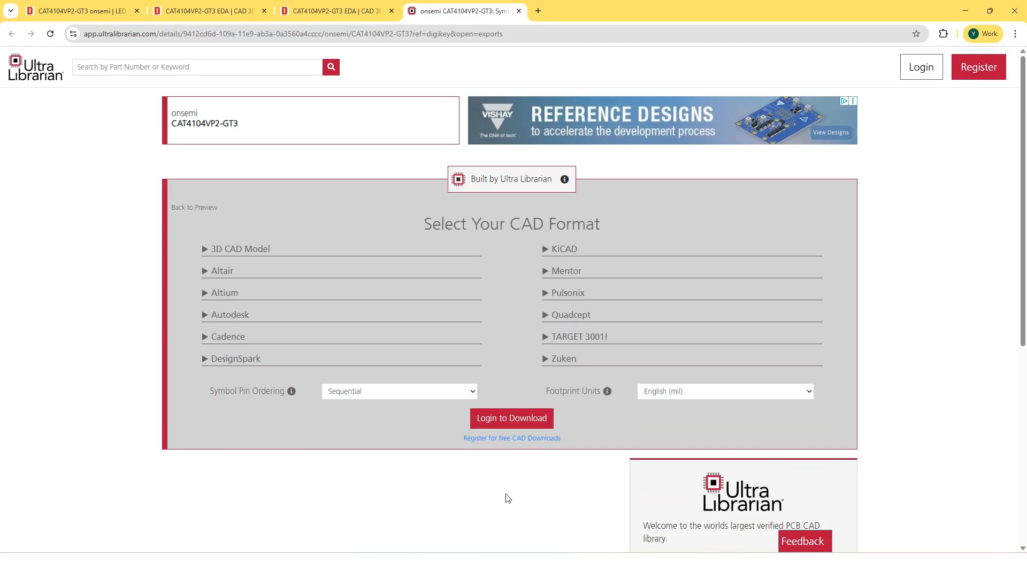
left_click(205, 245)
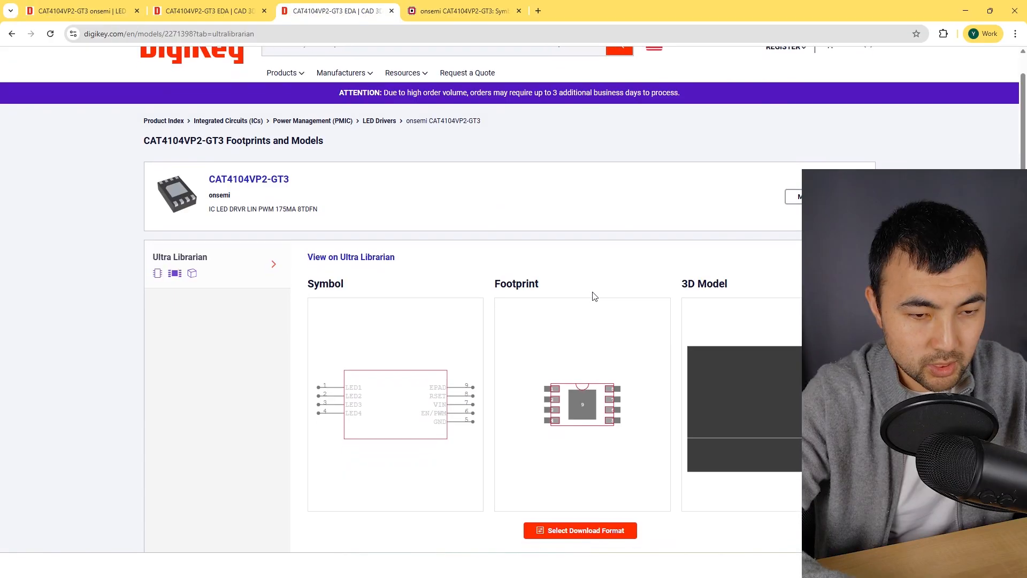
scroll(593, 294, "down", 1)
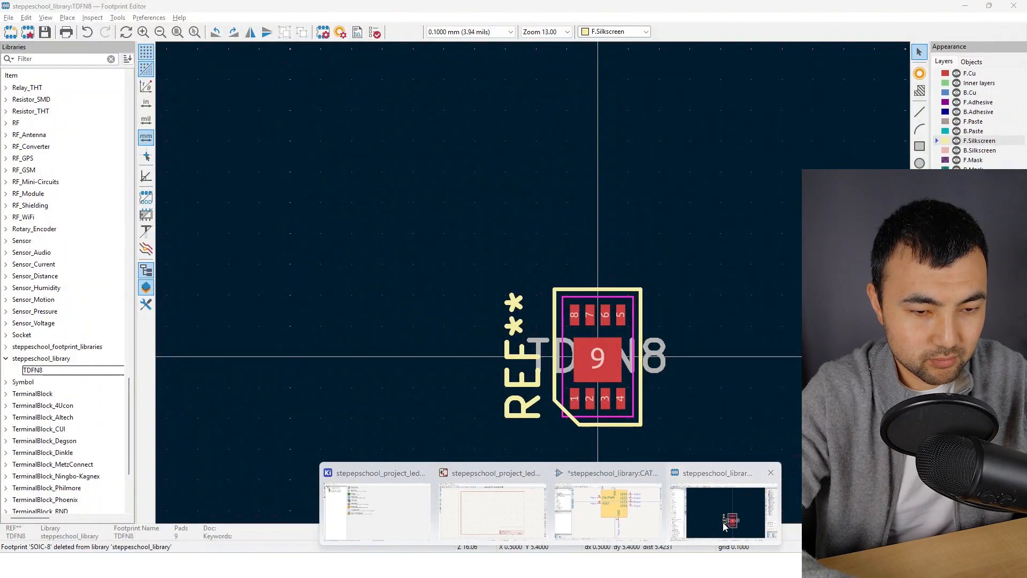
Switch back to the Footprint Editor and add TDFN8_2X3_ONS.step from the 3d_models folder as the TDFN8 footprint's 3D model
left_click(723, 522)
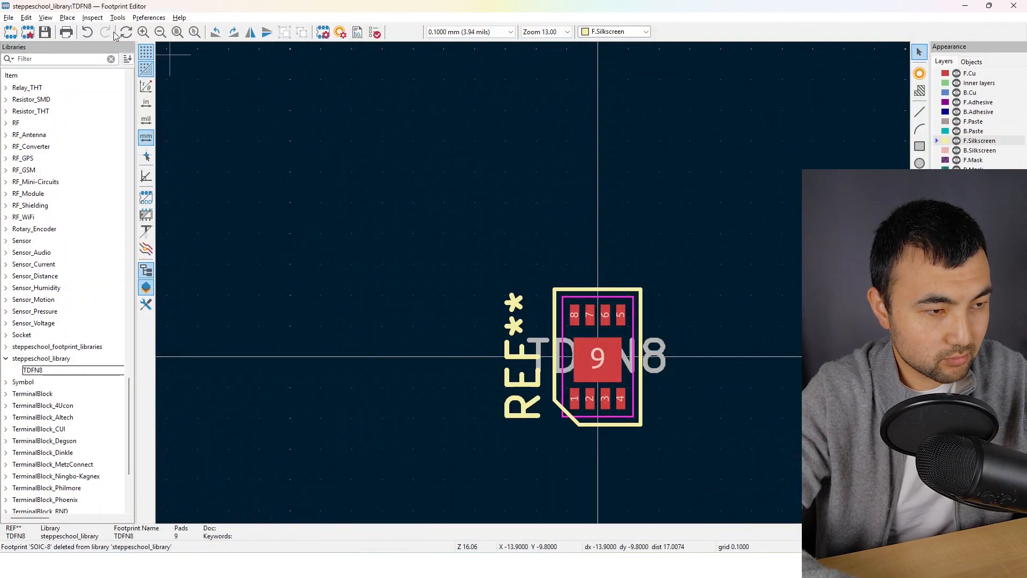
left_click(10, 18)
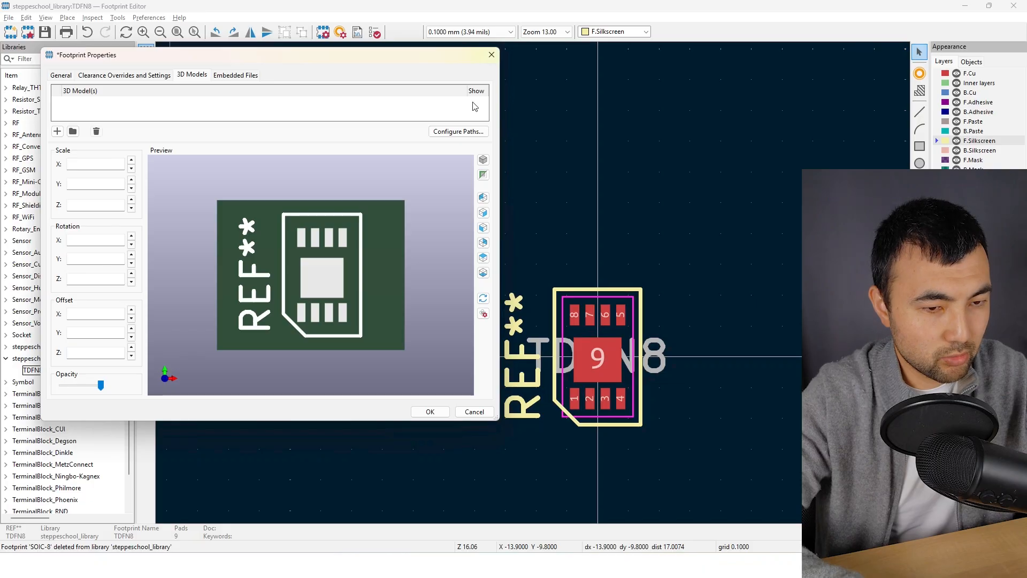
left_click(57, 131)
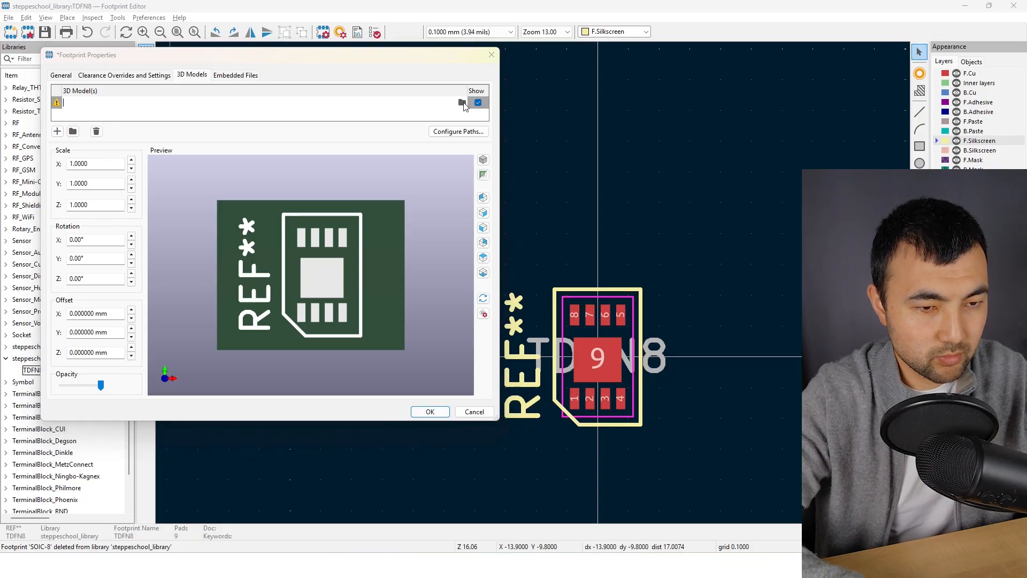
left_click(463, 102)
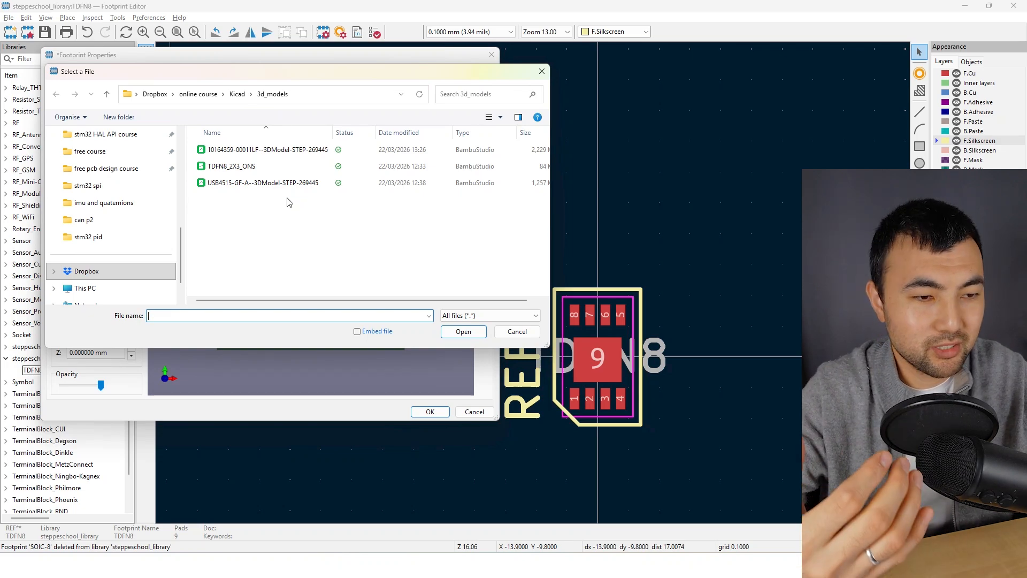
left_click(246, 167)
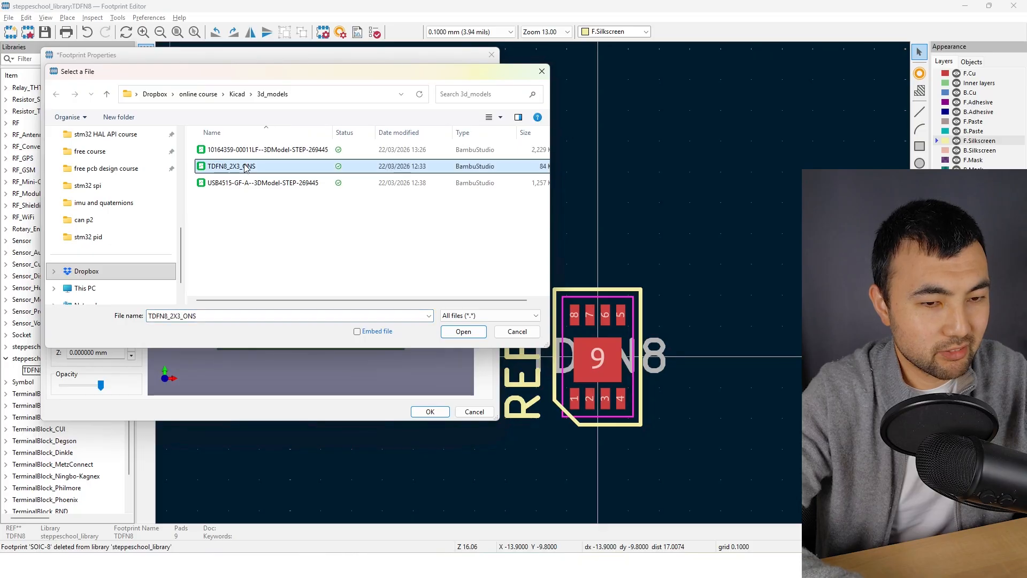
left_click(457, 333)
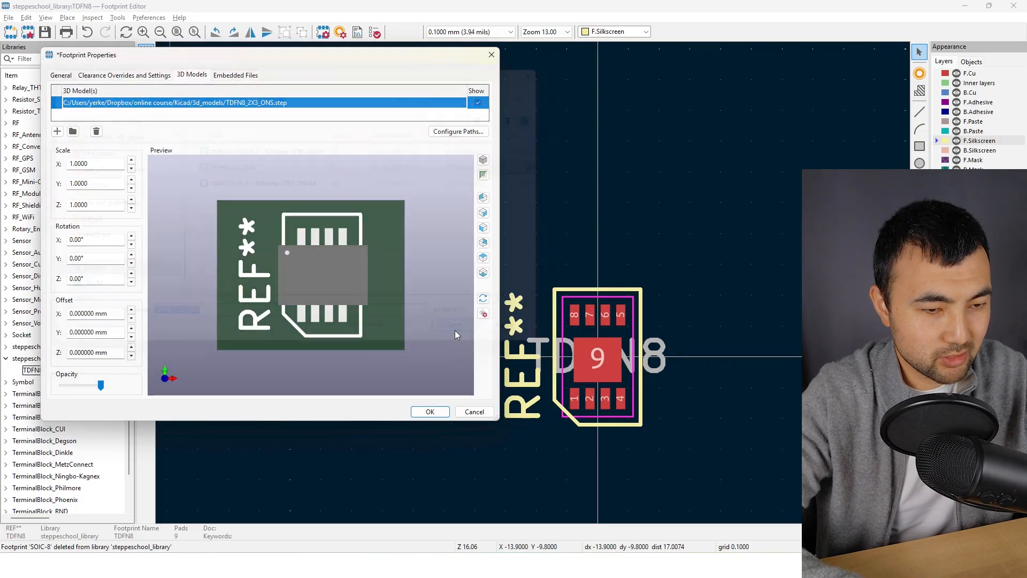
Set the 3D model's Z rotation to 90° to align it with the pads, and apply the footprint properties
left_click_drag(320, 342, 333, 296)
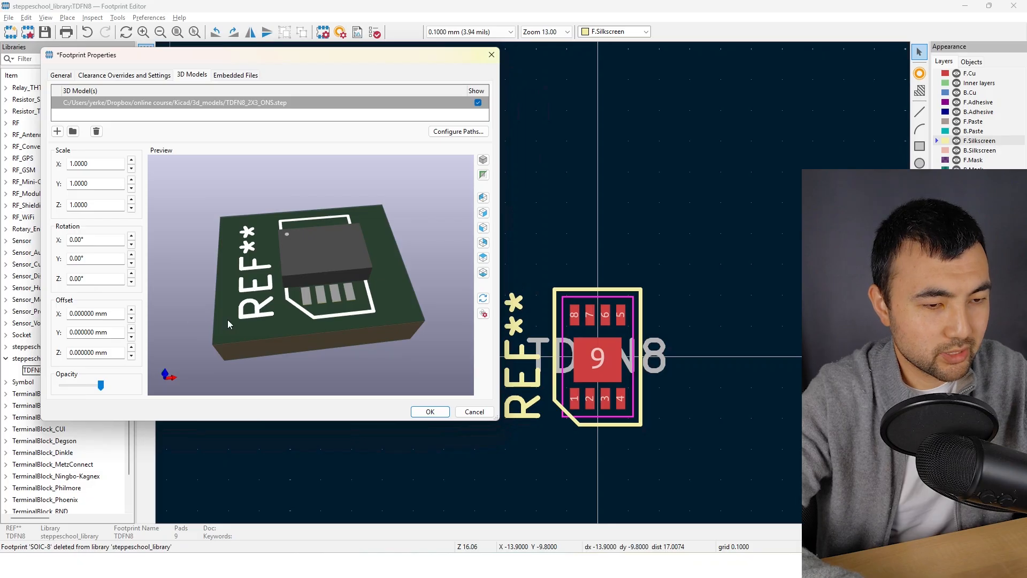
left_click_drag(379, 300, 206, 291)
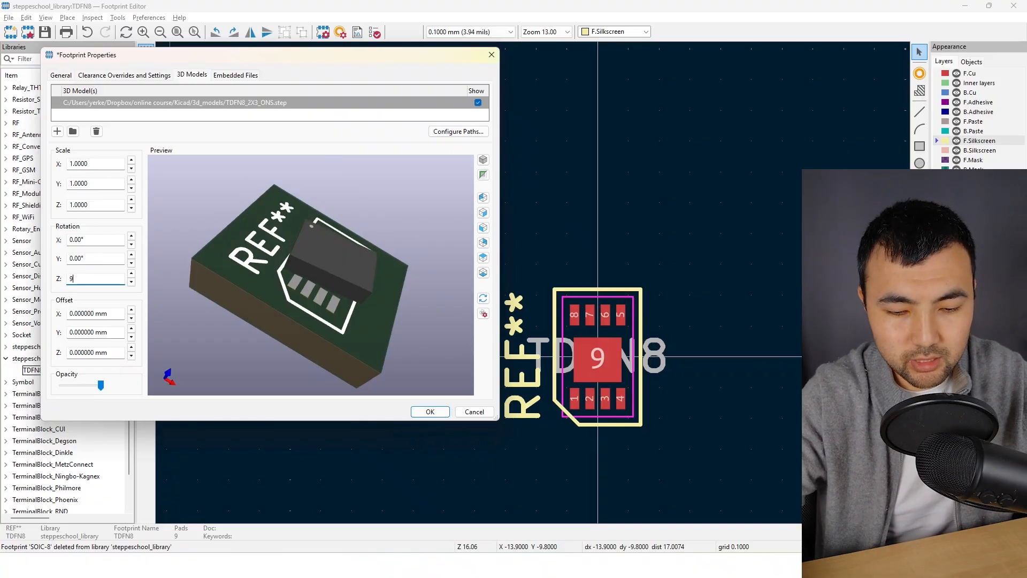
key("Return")
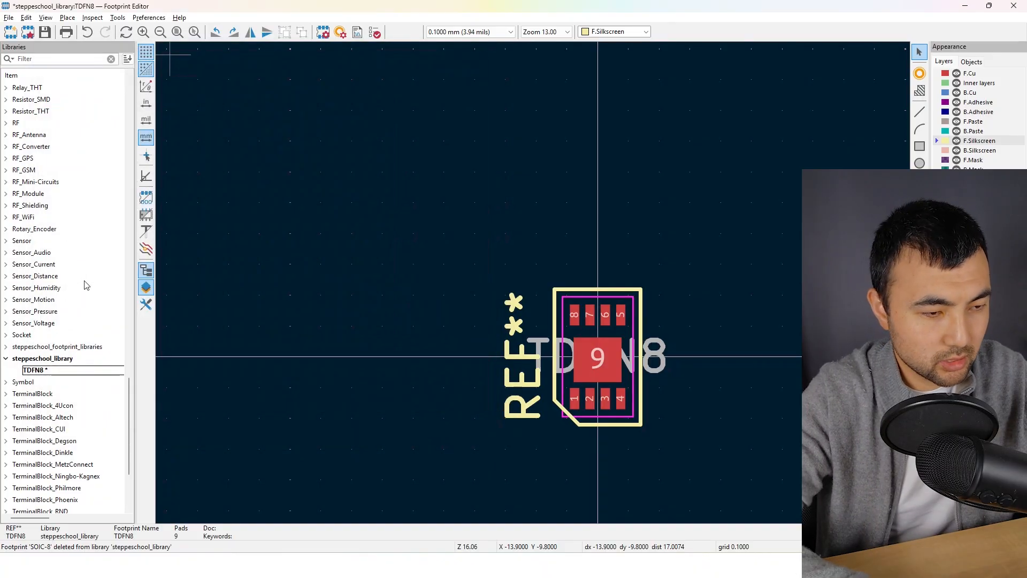
Reopen the footprint properties and inspect the 3D model's alignment with the pads and pin 1 corner from several angles
left_click(9, 17)
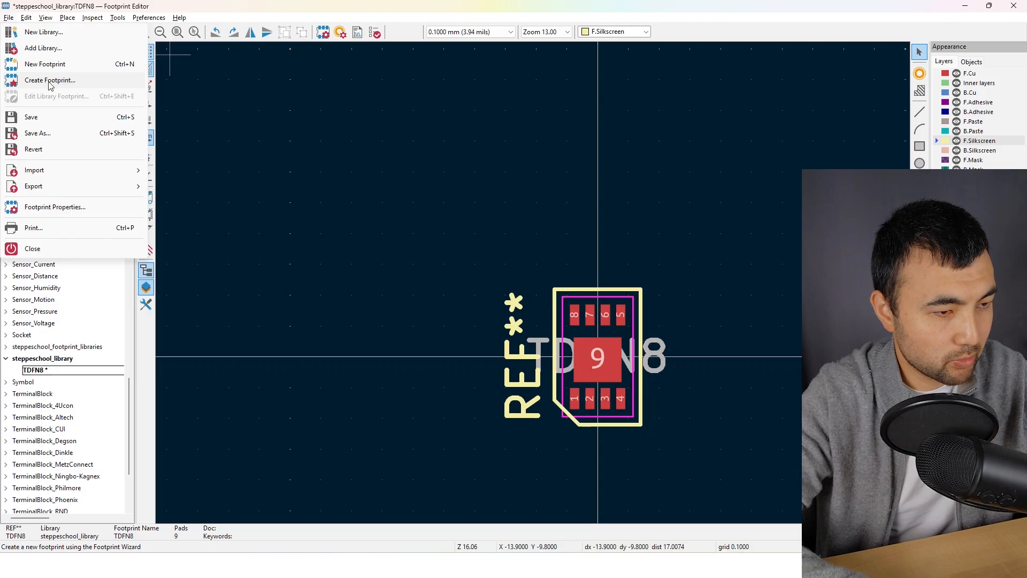
left_click(59, 207)
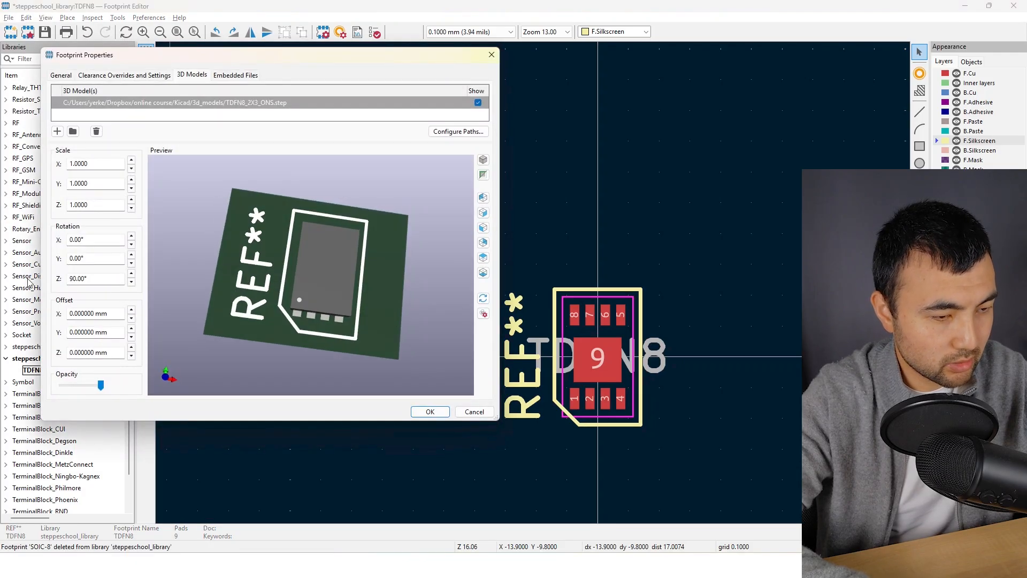
left_click_drag(266, 289, 287, 255)
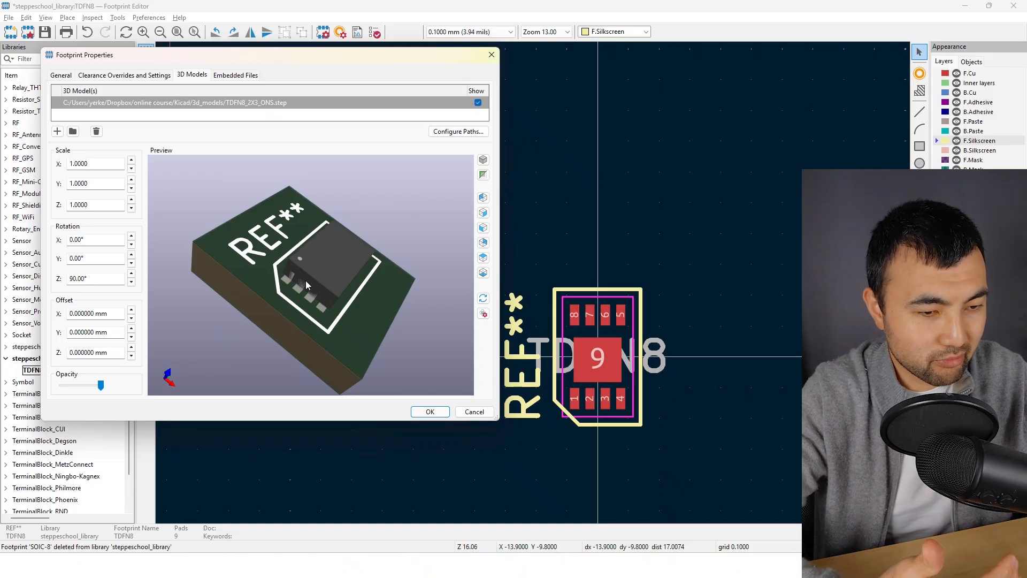
scroll(306, 280, "up", 5)
scroll(306, 280, "down", 3)
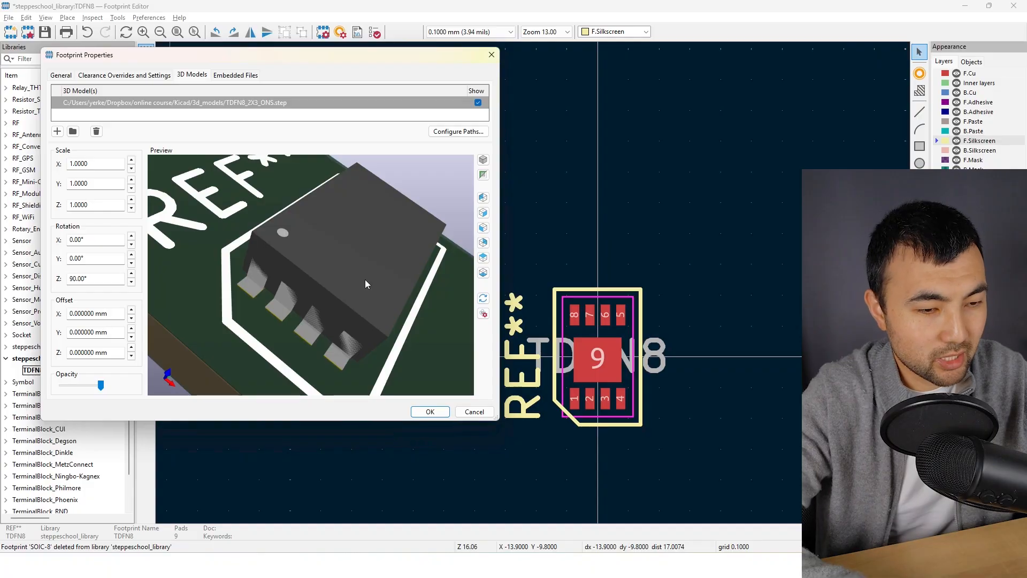
left_click_drag(391, 230, 268, 314)
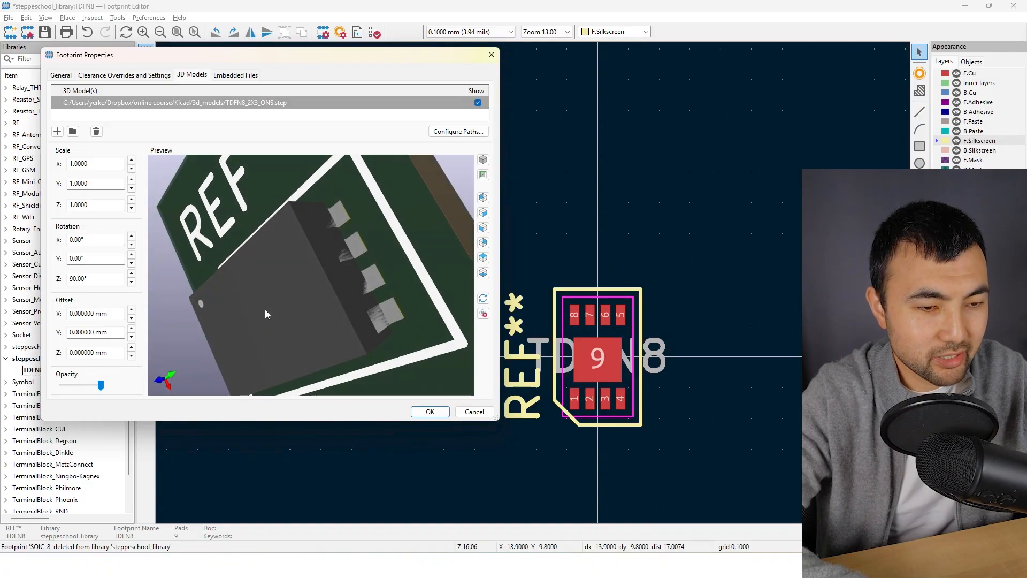
left_click_drag(353, 233, 329, 241)
left_click_drag(275, 277, 341, 282)
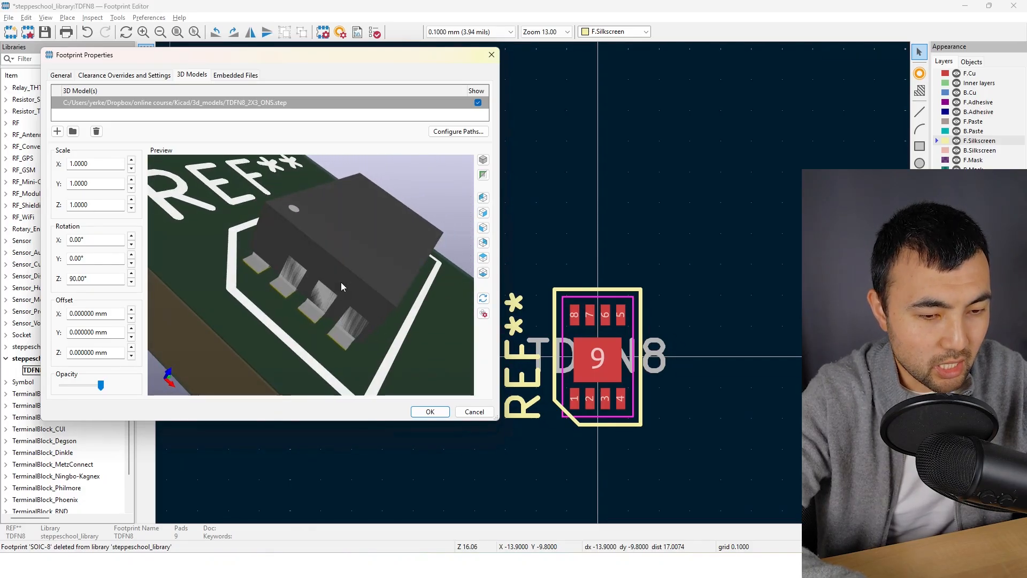
left_click(429, 411)
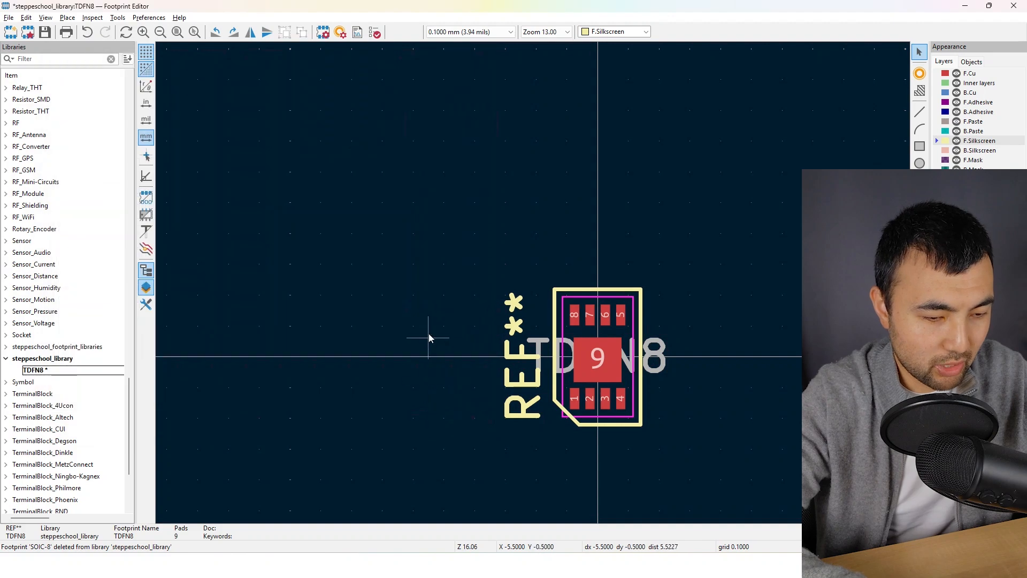
Save the TDFN8 footprint, switch to the Symbol Editor and assign steppeschool_library:TDFN8 as the CAT4104 symbol's footprint
key("ctrl+s")
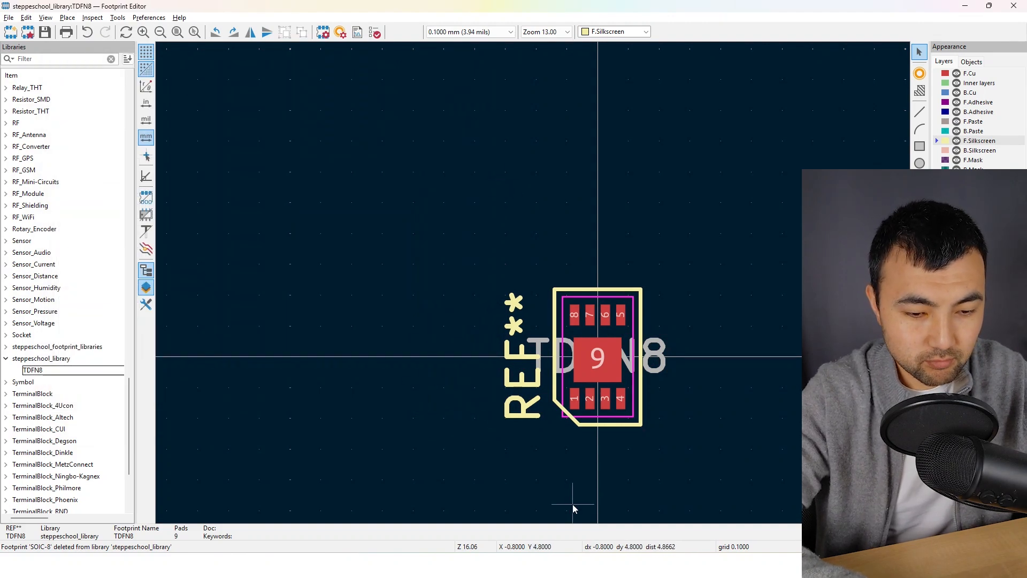
mouse_move(551, 565)
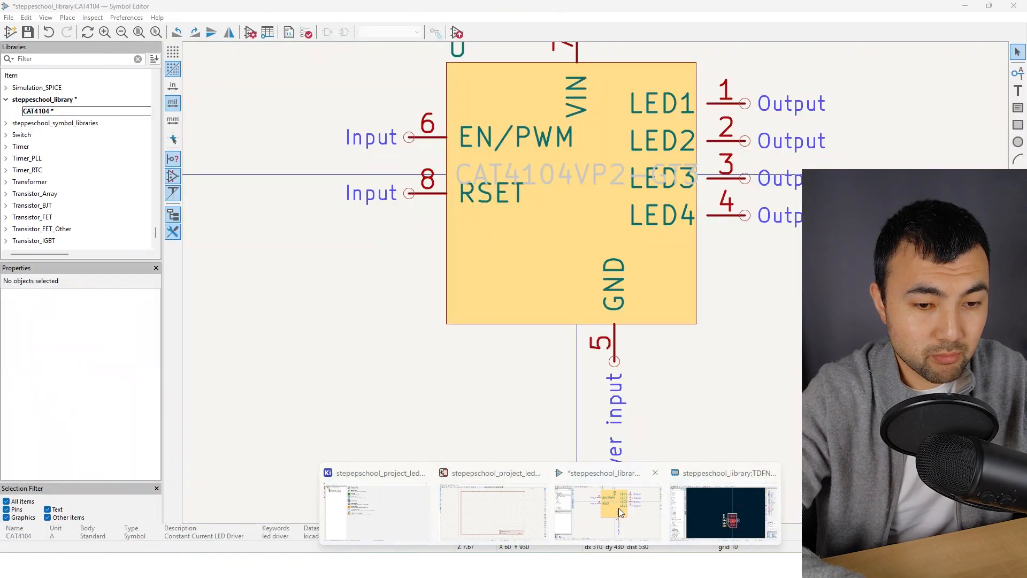
left_click(618, 509)
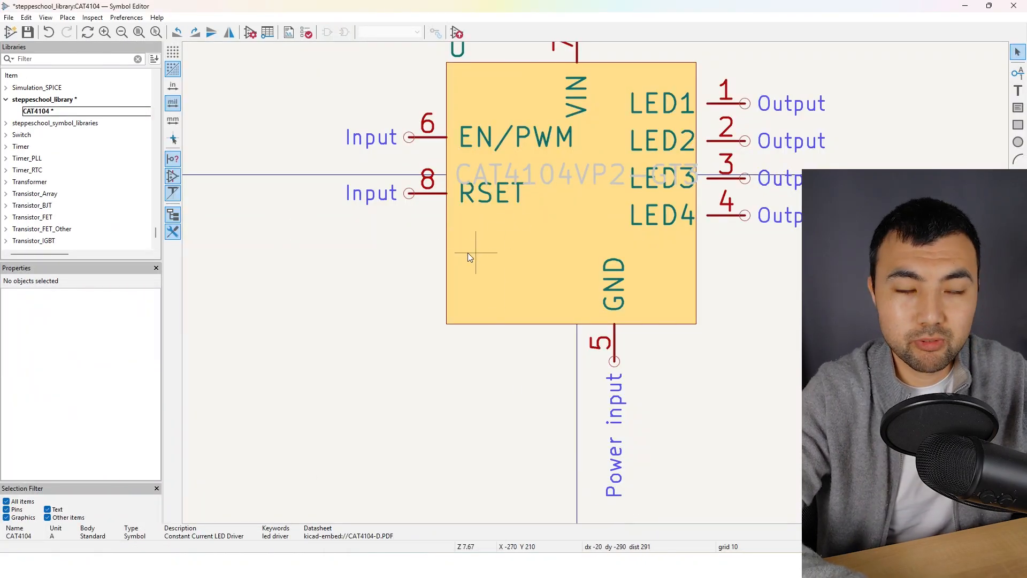
right_click(312, 222)
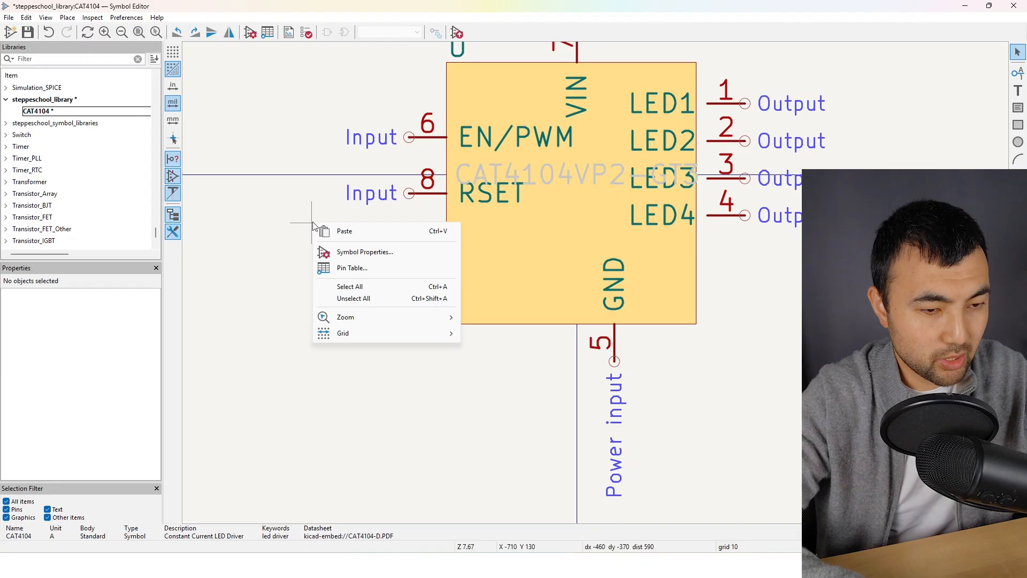
left_click(343, 252)
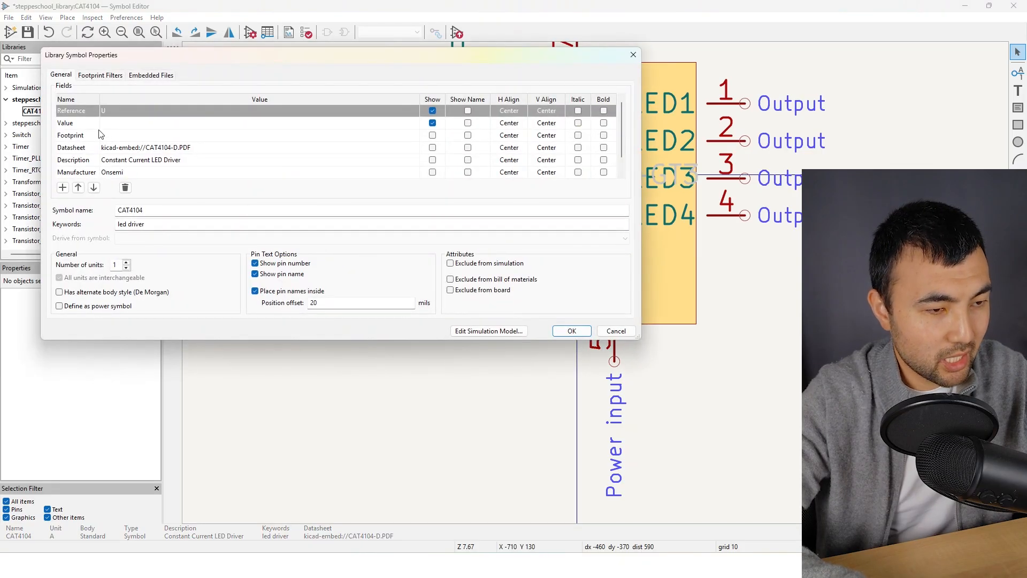
left_click(410, 135)
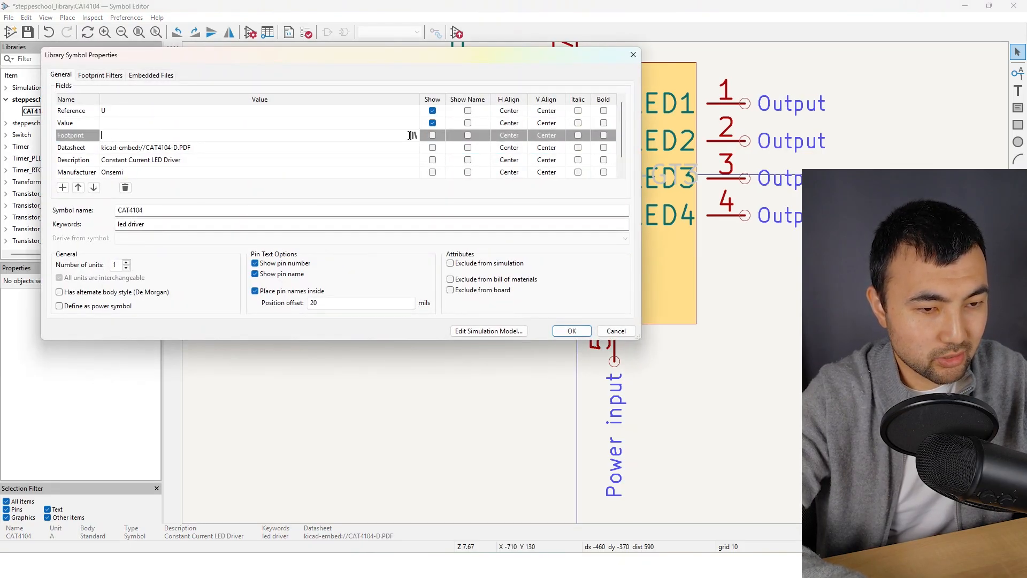
left_click(413, 136)
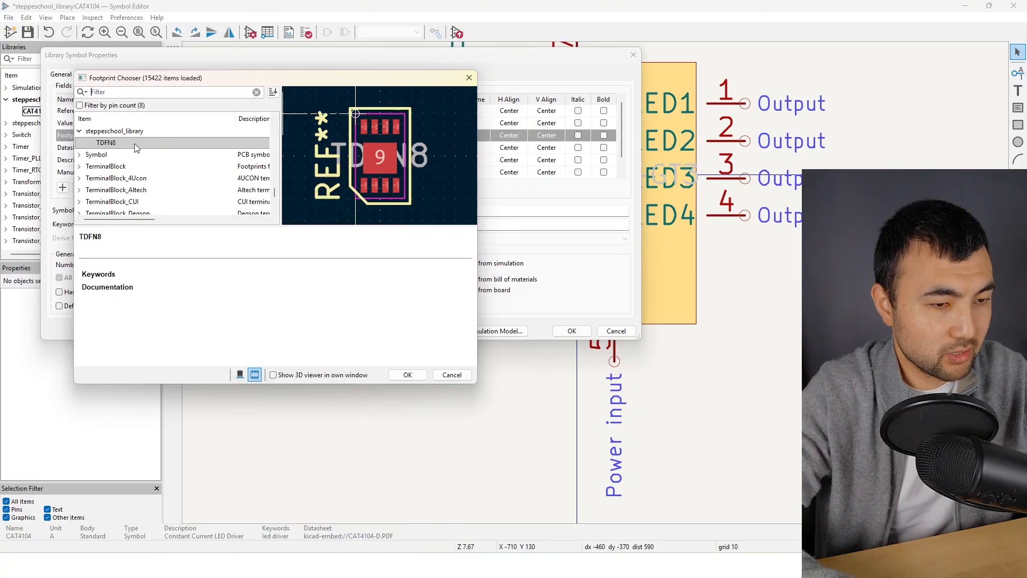
left_click(411, 377)
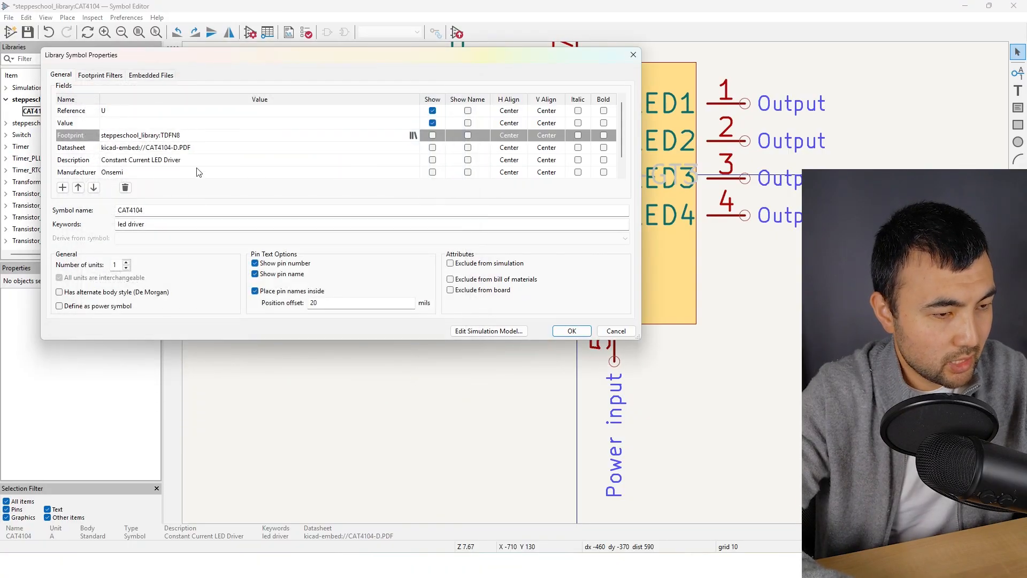
Add a new field named "Part number" below Manufacturer in the CAT4104 symbol's properties
left_click(198, 172)
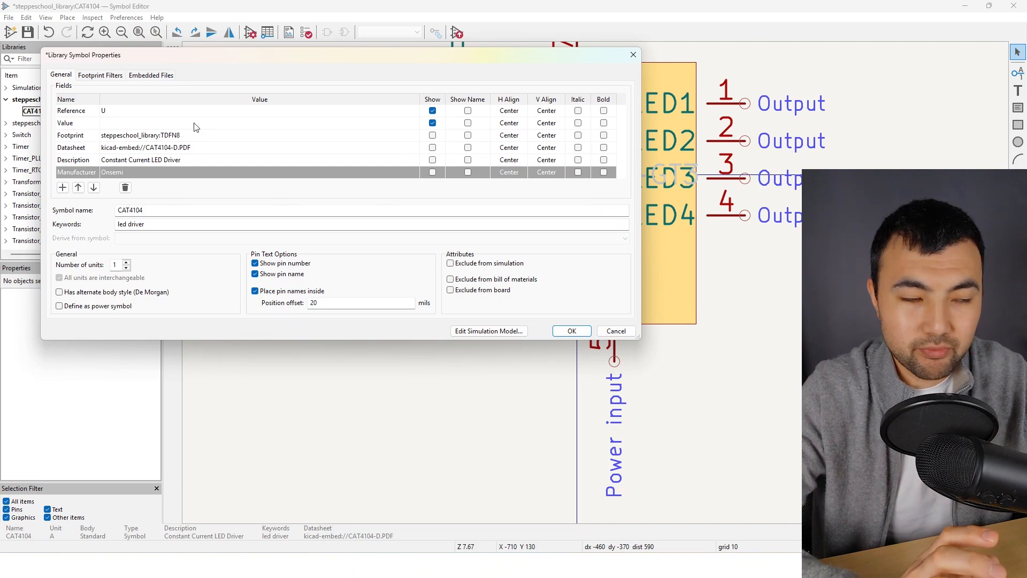
left_click(63, 188)
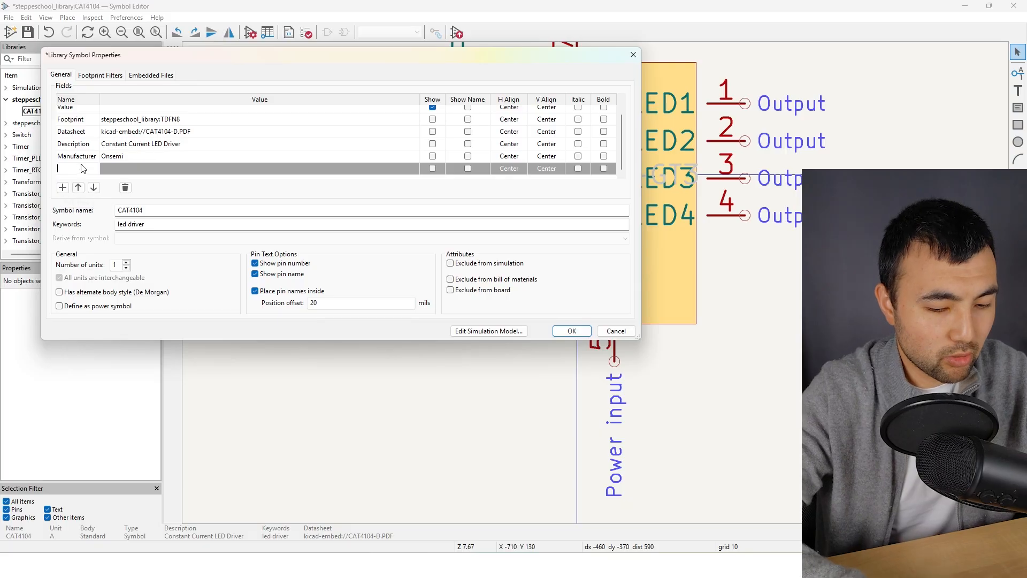
type("Part")
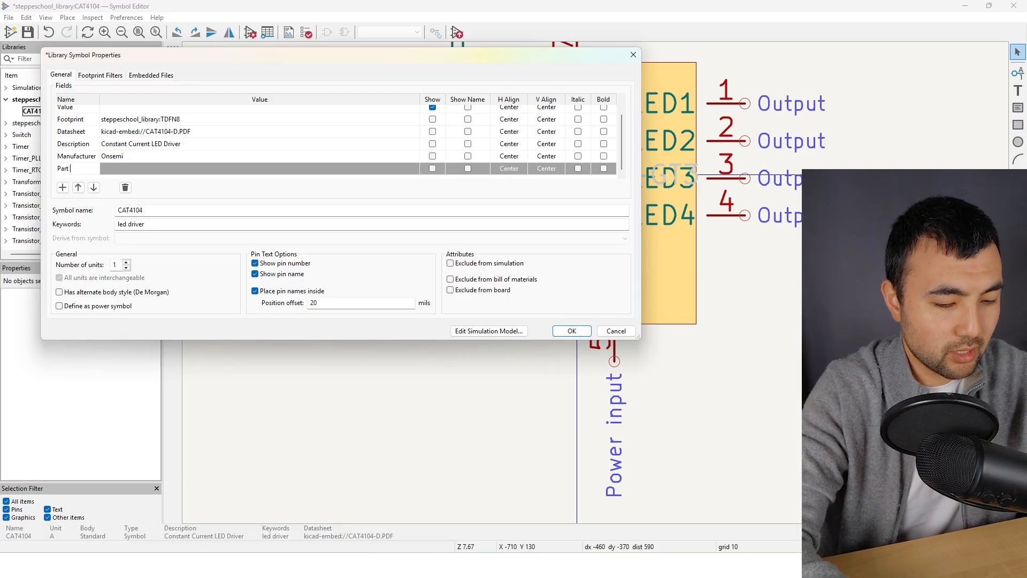
type(" number")
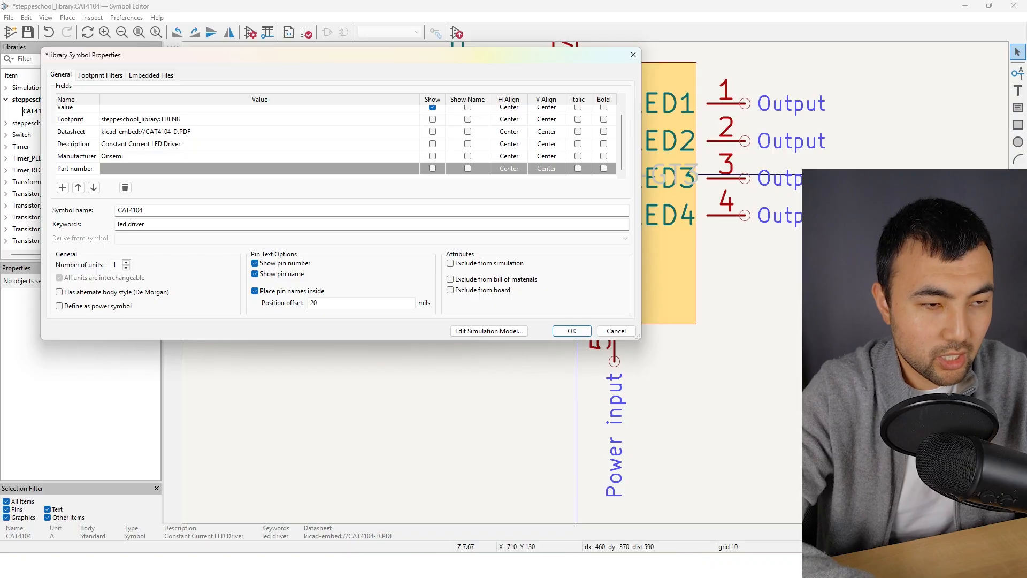
Copy the manufacturer product number CAT4104VP2-GT3 from the DigiKey product page into the Part number field and apply the symbol properties
key("alt+Tab")
left_click(80, 7)
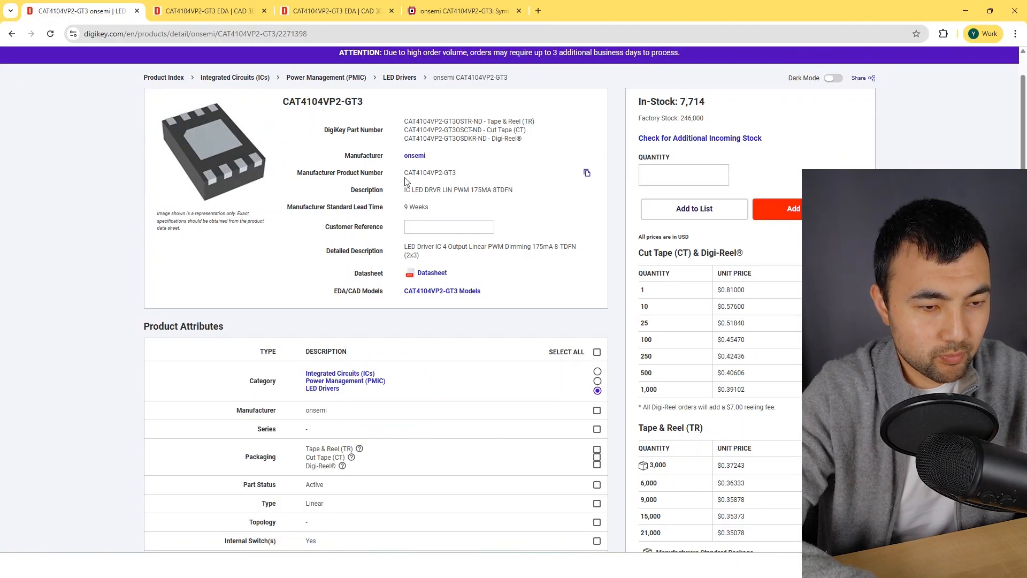
left_click(585, 175)
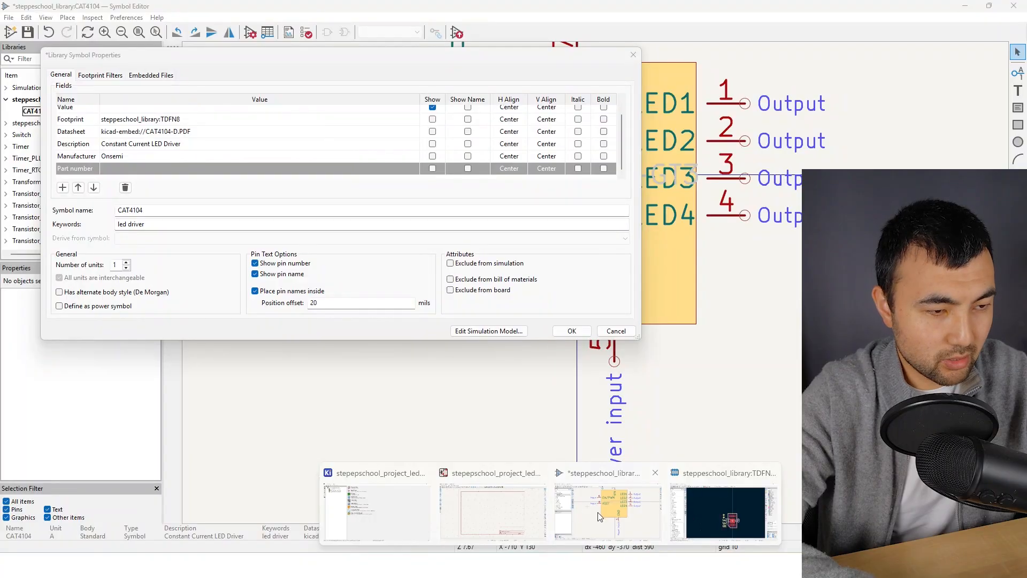
left_click(576, 504)
left_click(155, 166)
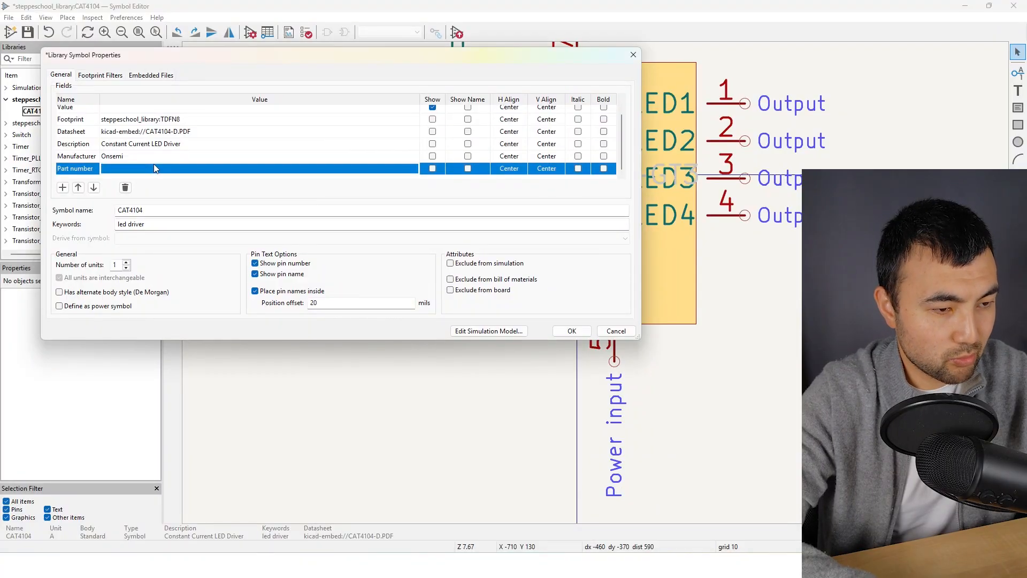
key("ctrl+v")
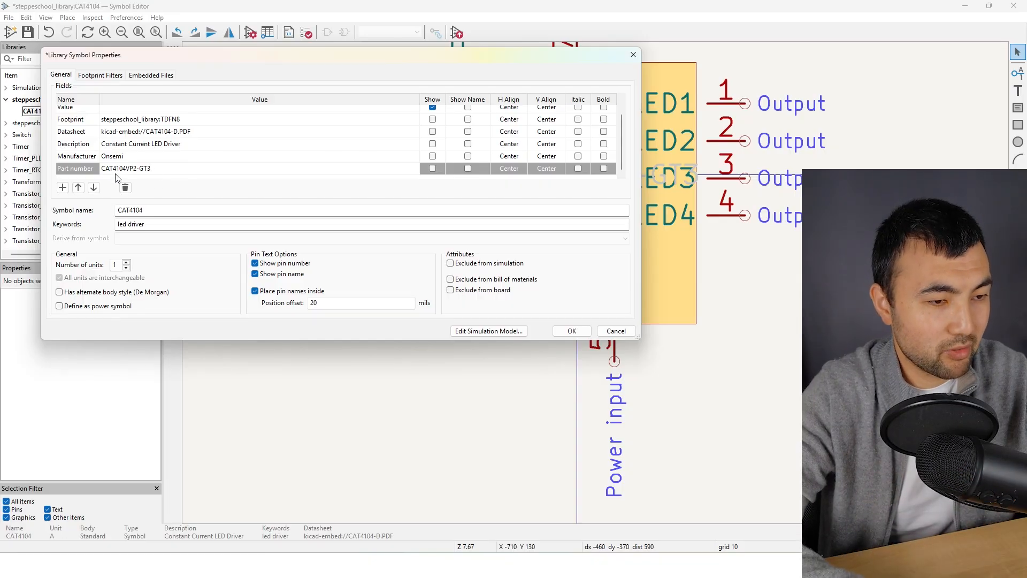
left_click(167, 173)
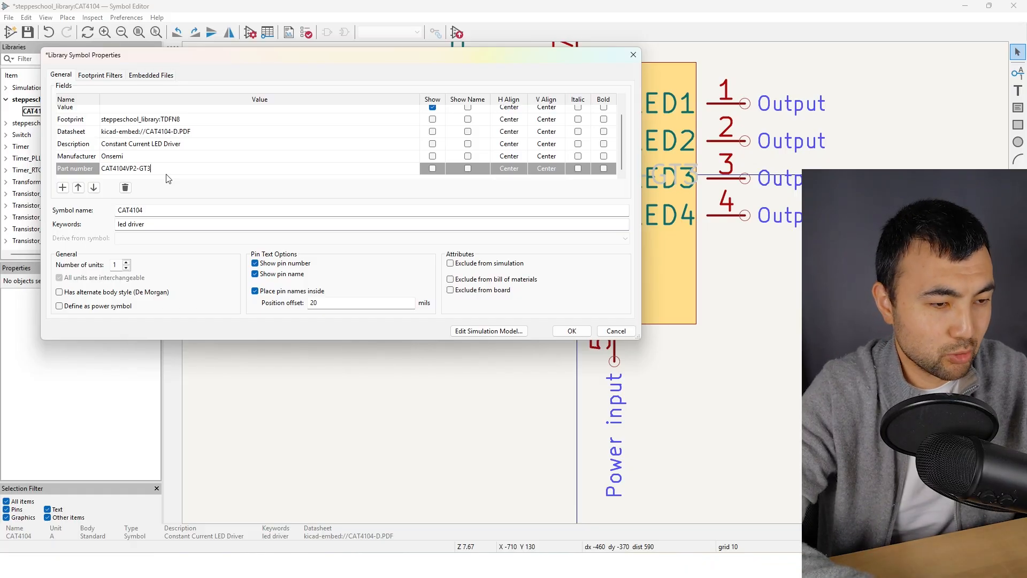
left_click(579, 332)
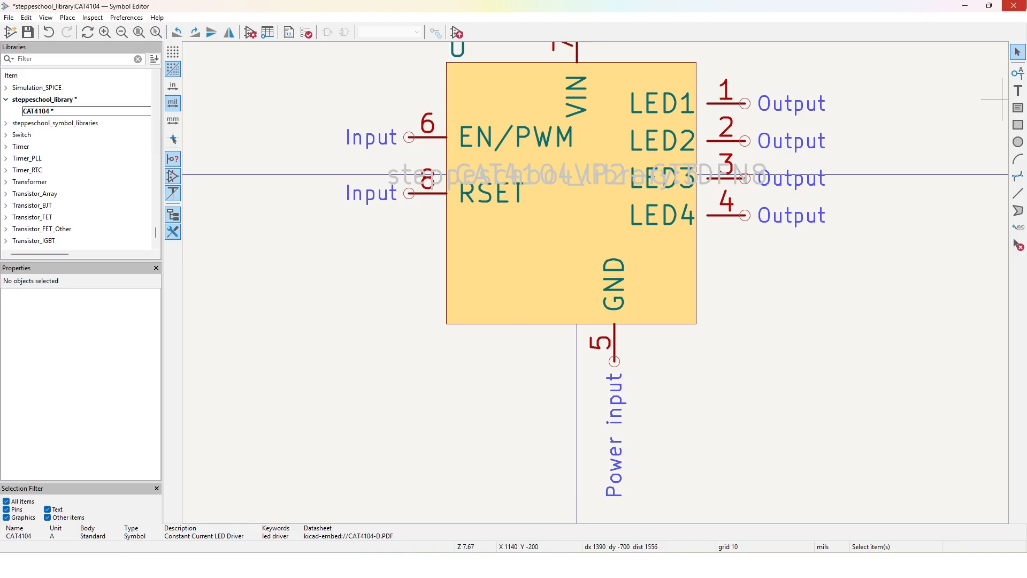
Add an upward-oriented power input pin named Th_Pad with number 9 on the symbol body's lower edge, to the left of the GND pin
left_click(1019, 72)
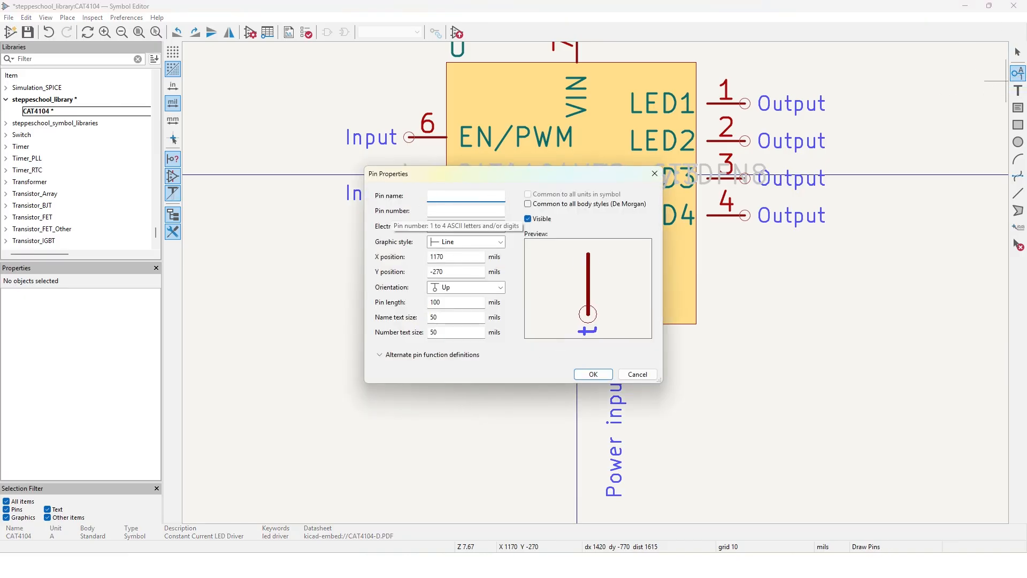
type("Th")
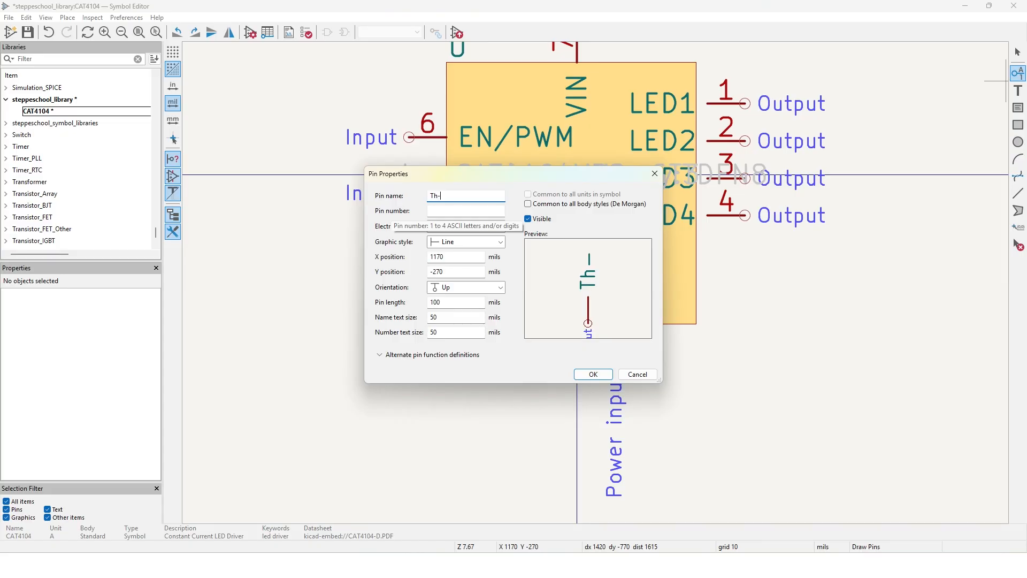
type("-Pa")
key("BackSpace")
type("_Pad")
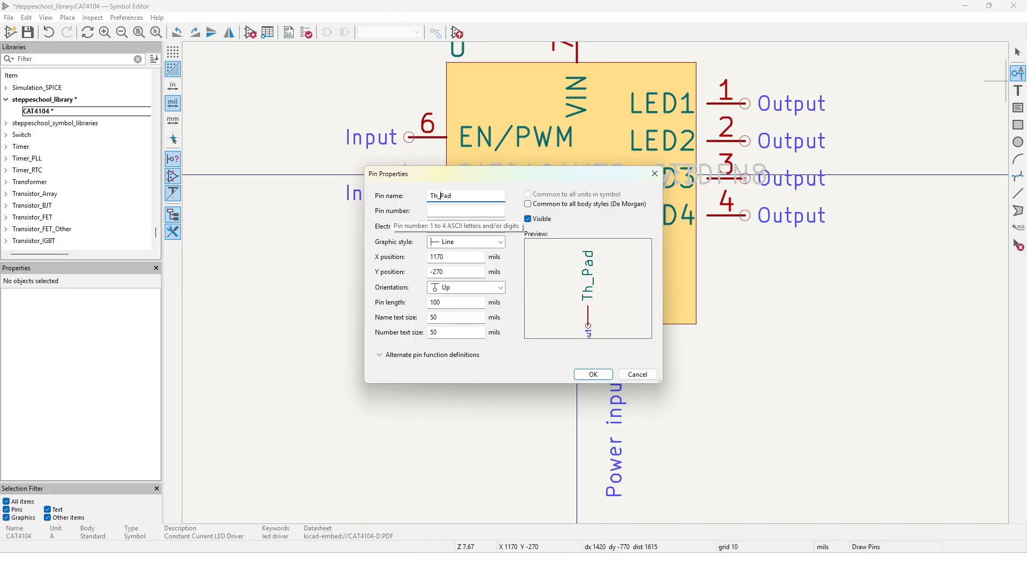
left_click(460, 211)
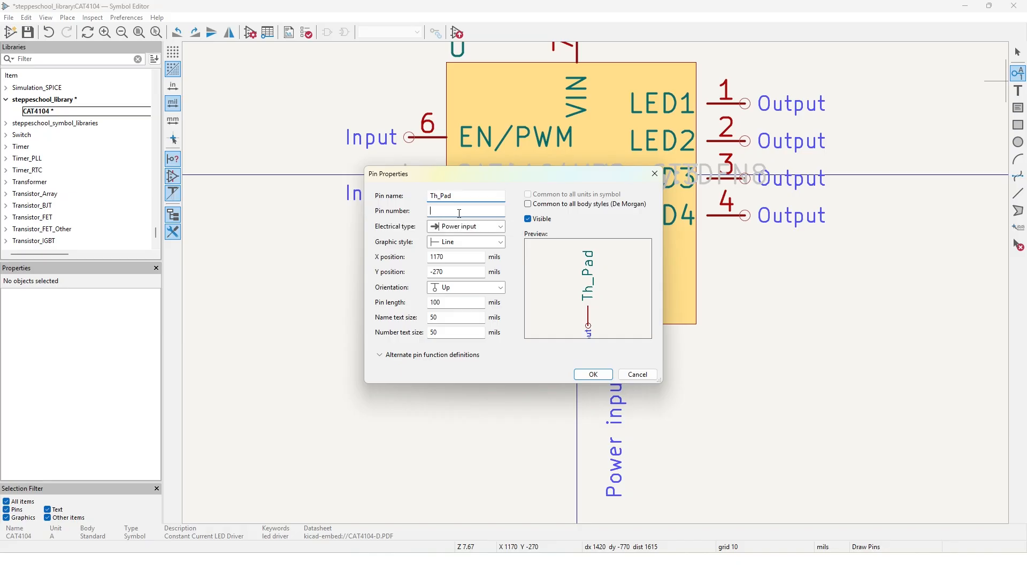
type("9")
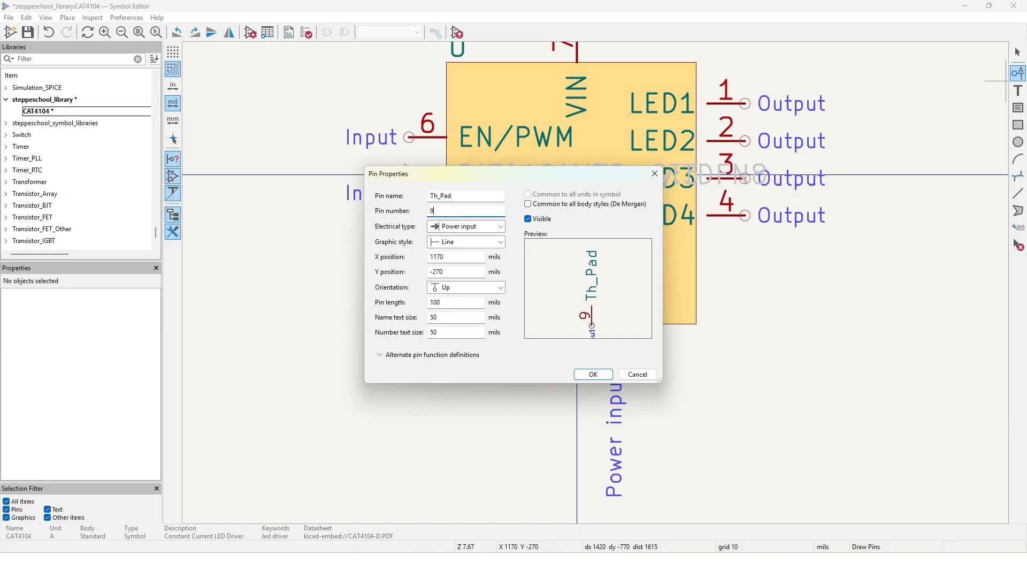
left_click(593, 374)
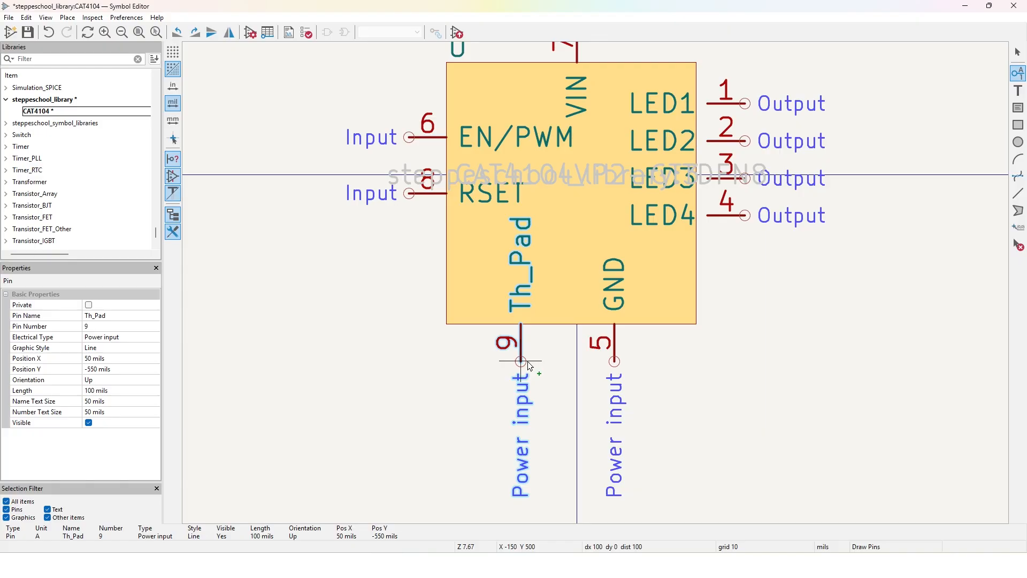
left_click(528, 363)
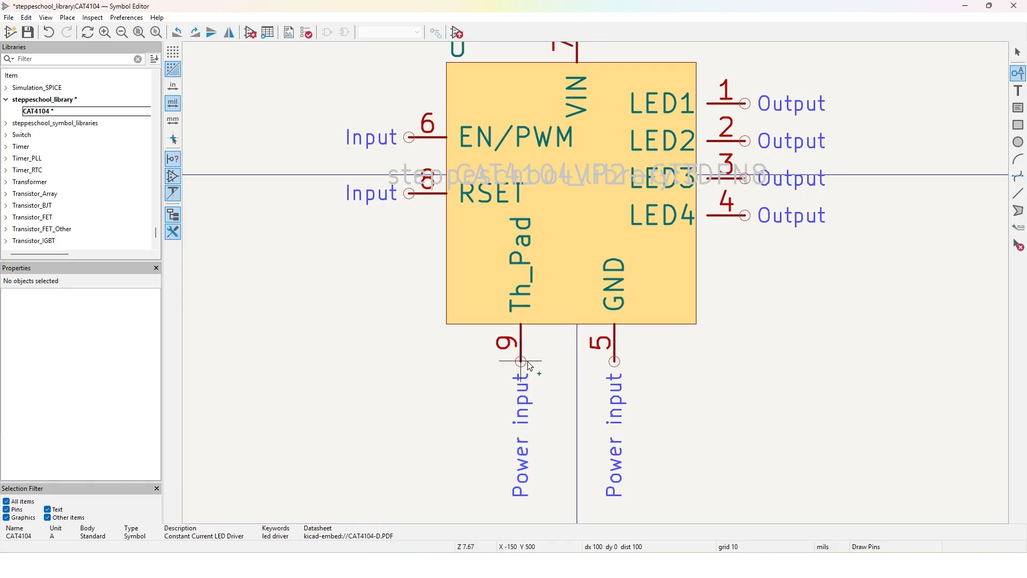
left_click(472, 383)
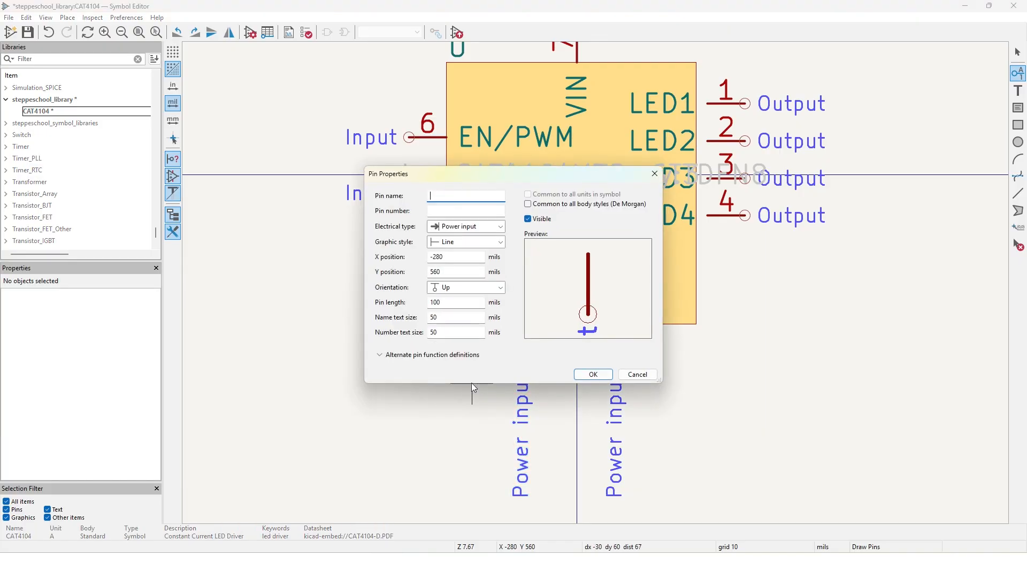
left_click(638, 374)
key("Escape")
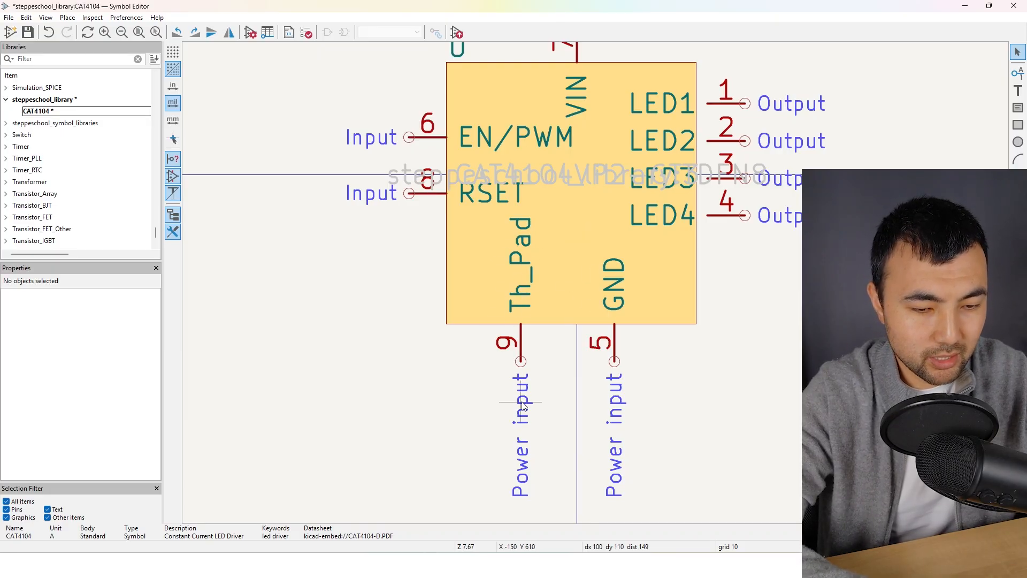
Switch to the Footprint Editor and examine the TDFN8 footprint's centre pad 9
left_click(749, 509)
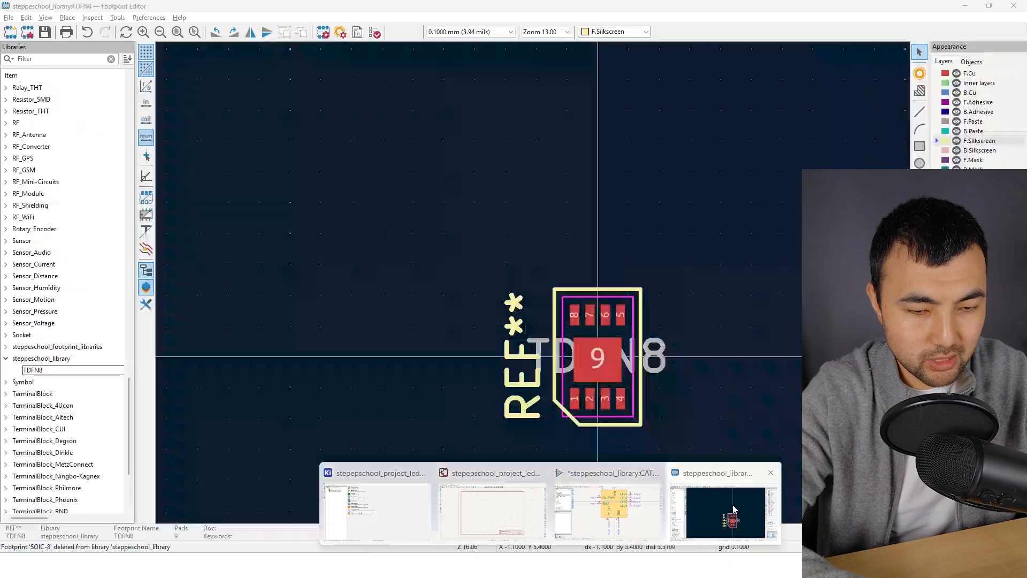
scroll(625, 418, "up", 4)
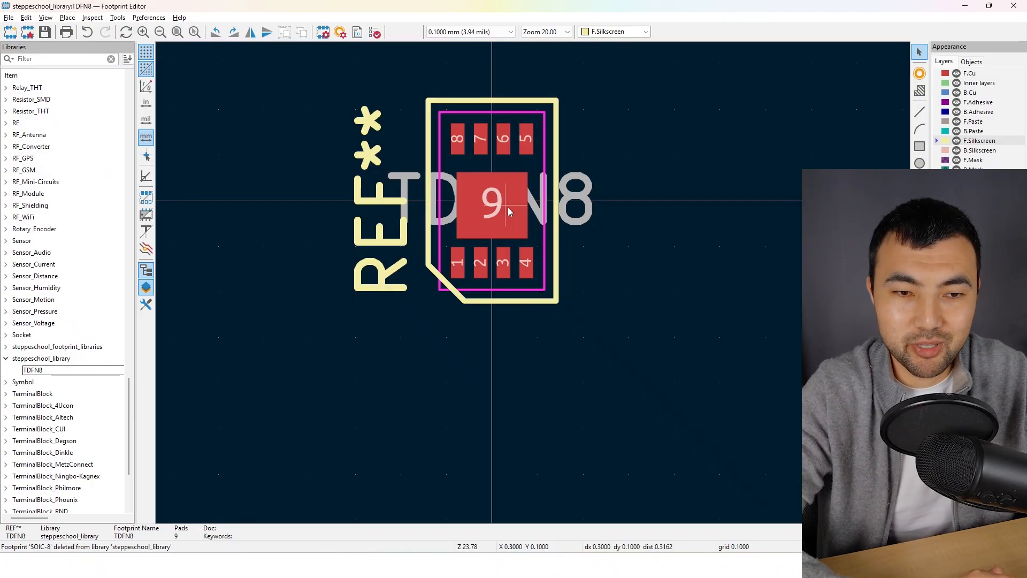
scroll(505, 185, "up", 3)
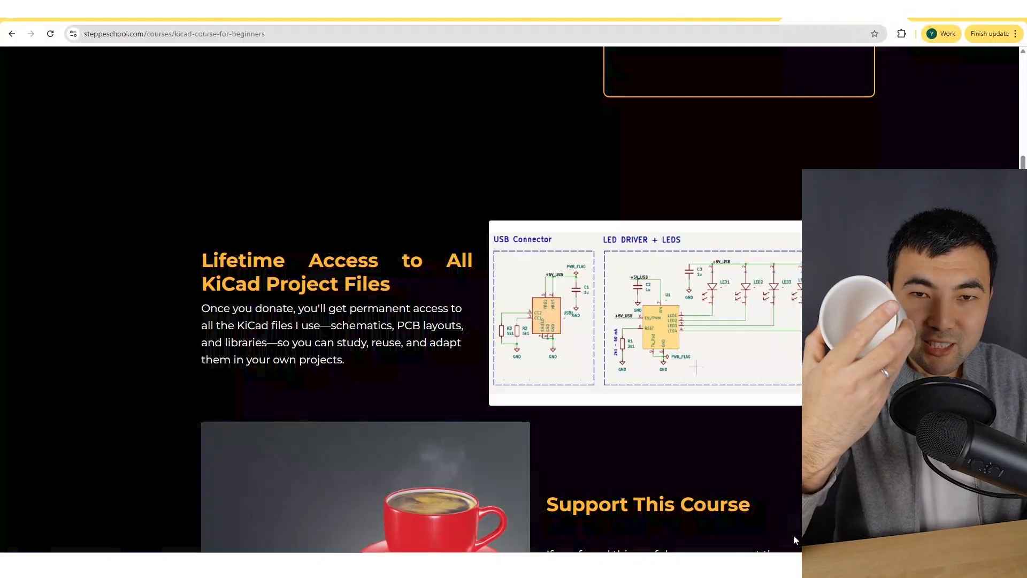
scroll(694, 349, "up", 8)
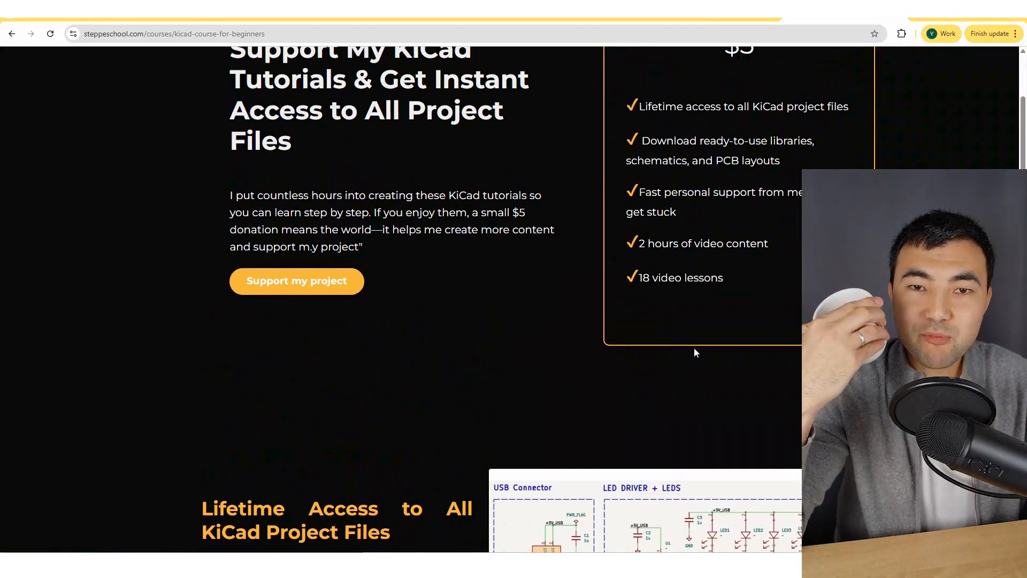
scroll(694, 351, "down", 7)
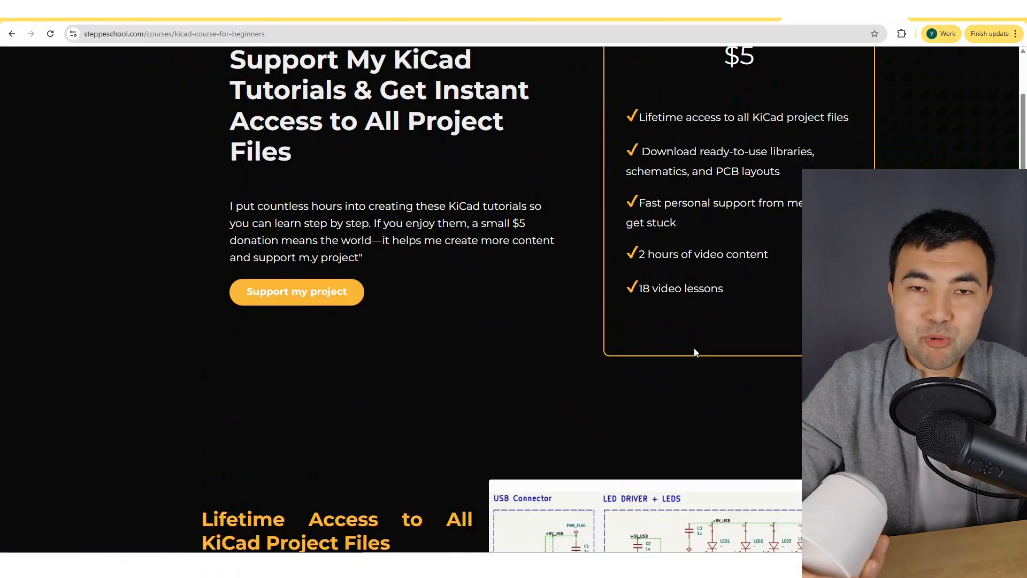
scroll(694, 350, "down", 6)
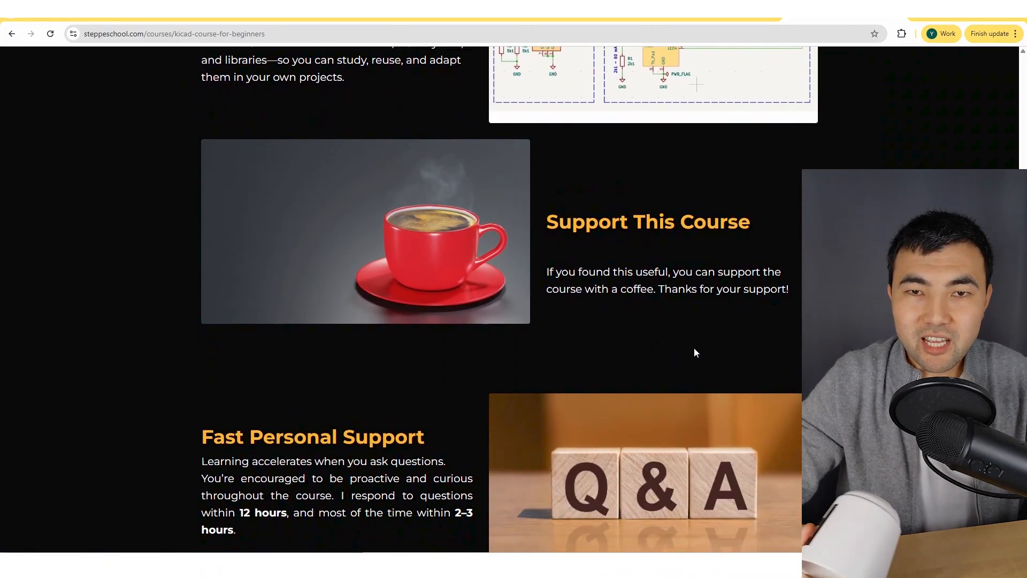
scroll(696, 352, "down", 9)
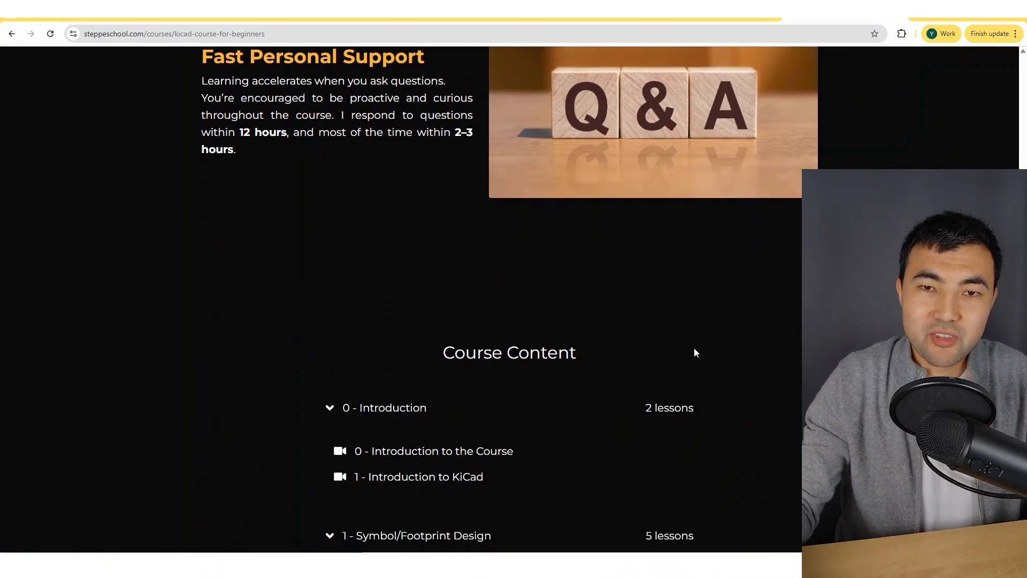